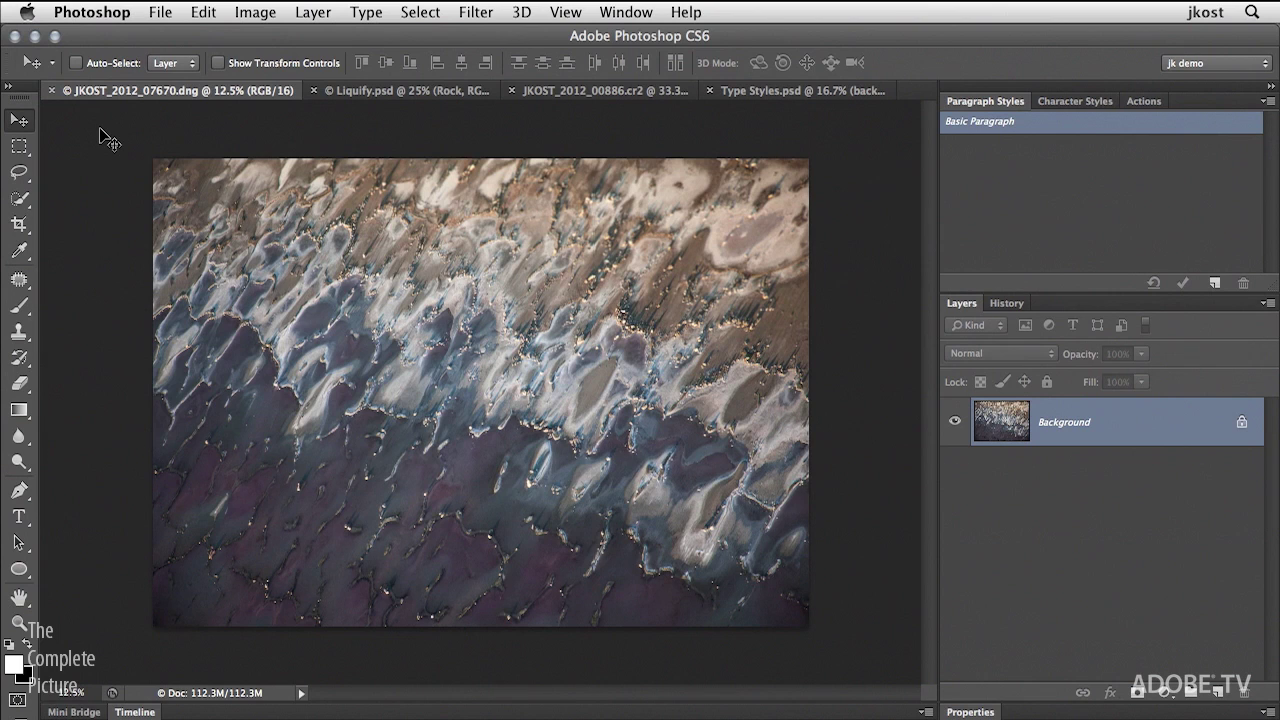
# Start a Crop on the rock beach photo using the 5 : 7 ratio preset.
pyautogui.press('c')
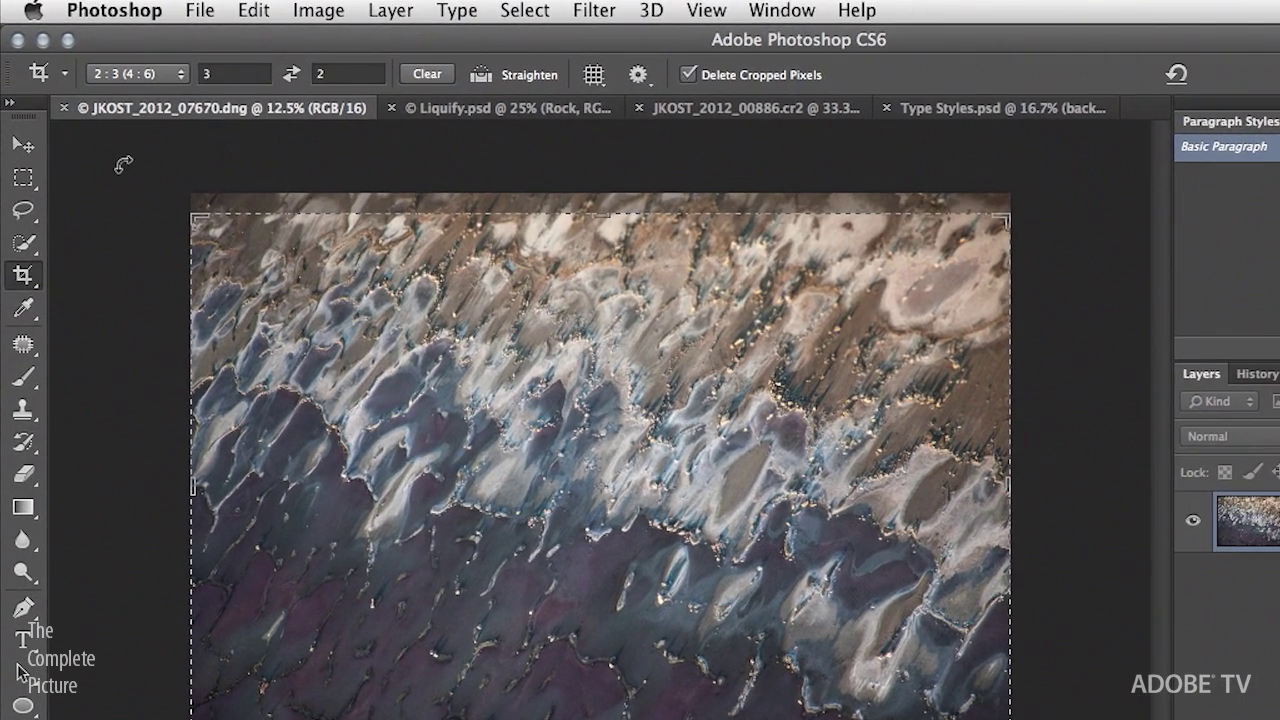
pyautogui.click(174, 73)
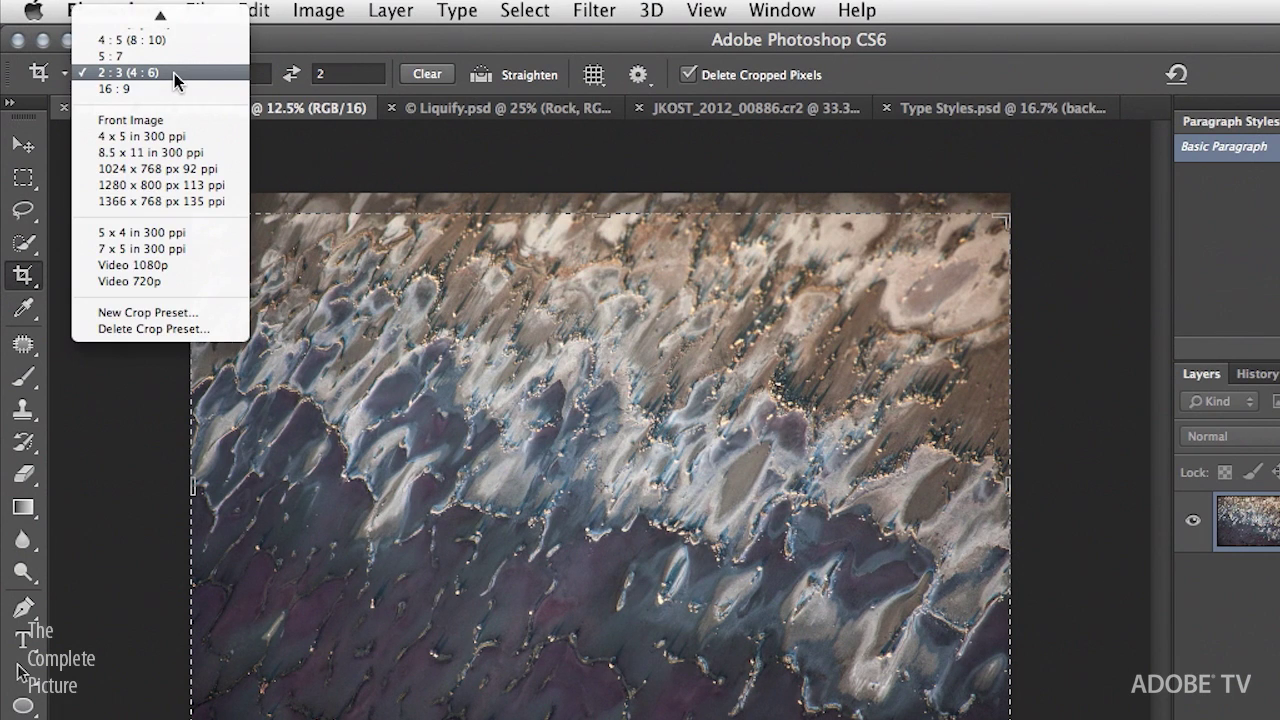
pyautogui.click(174, 57)
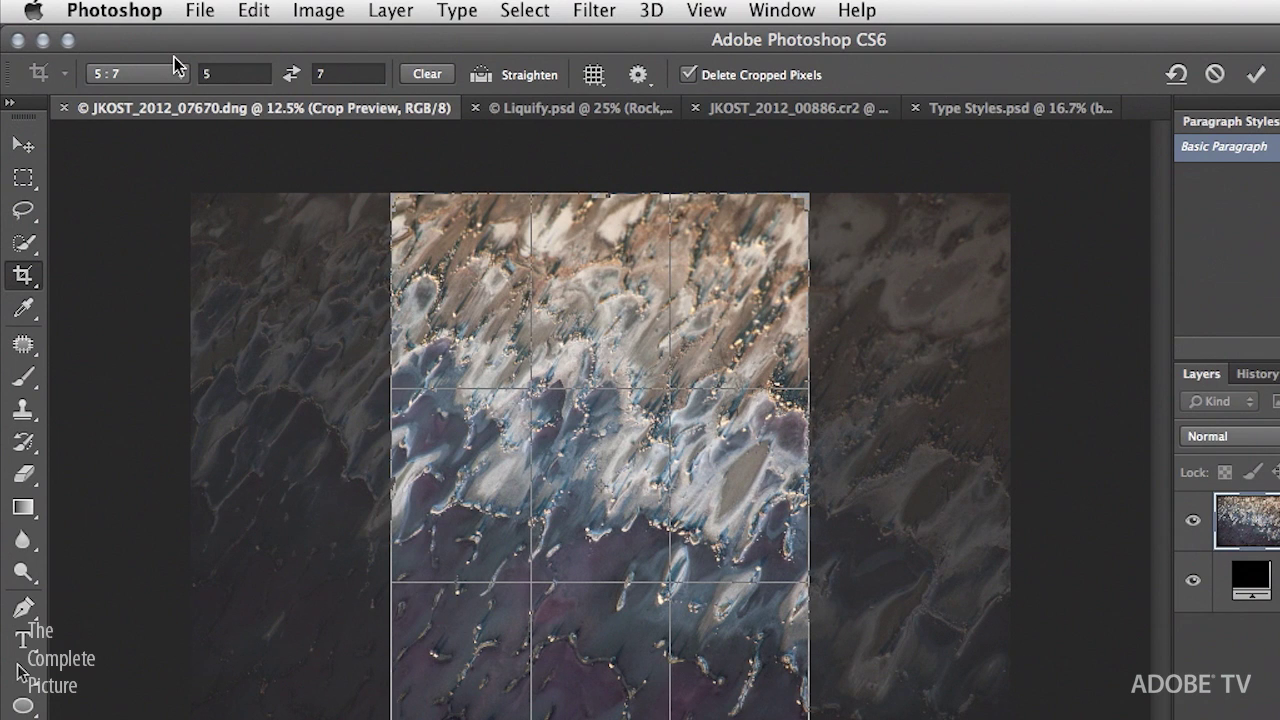
pyautogui.click(176, 74)
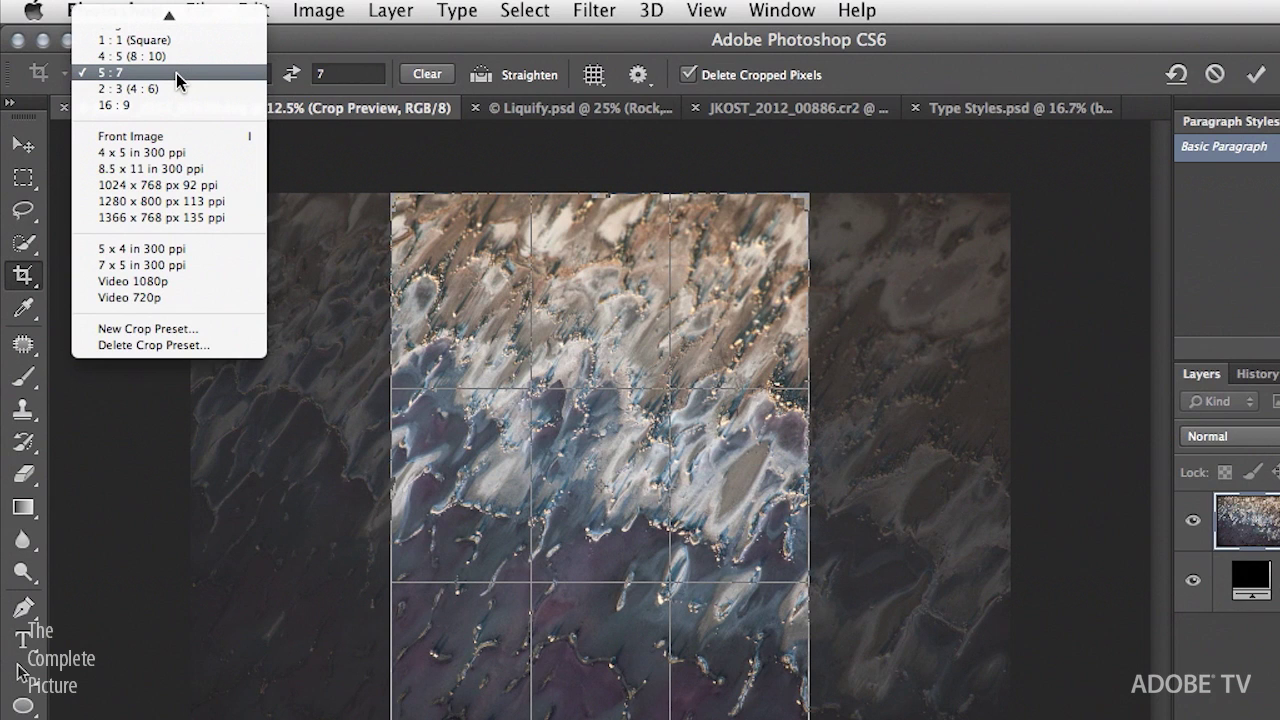
pyautogui.moveTo(172, 12)
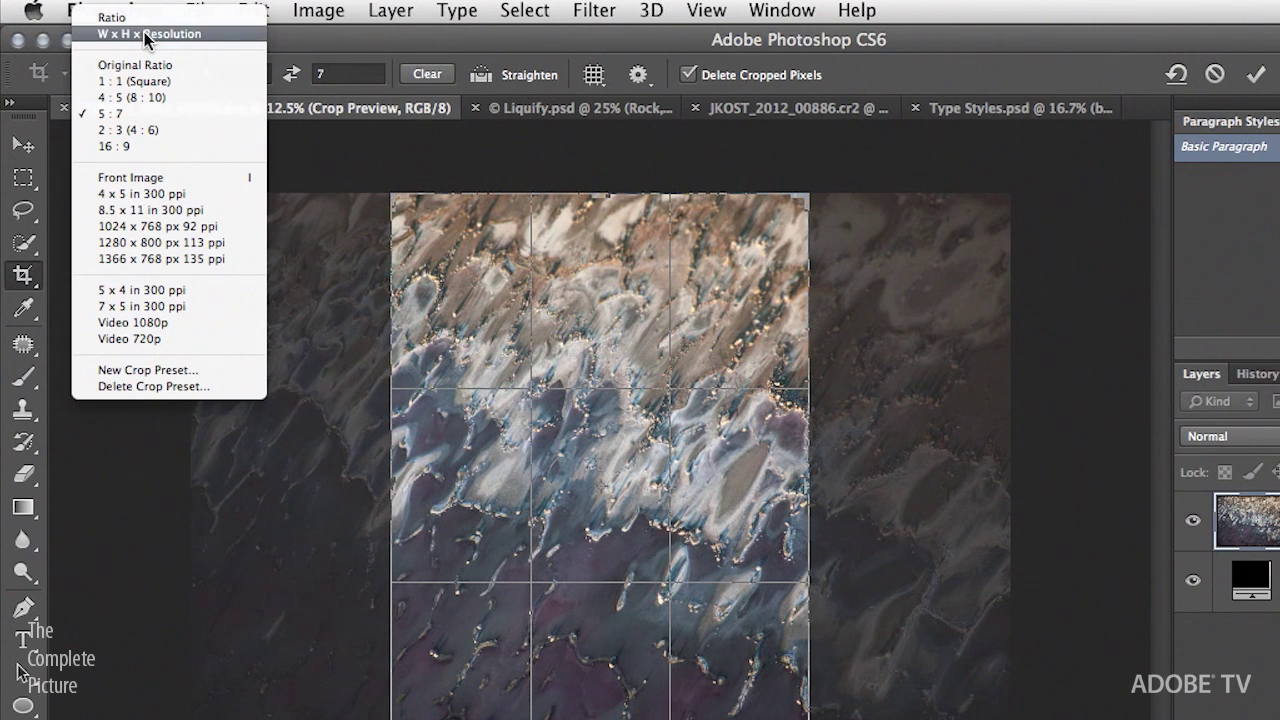
# Switch the crop to W x H x Resolution and toggle its orientation back to landscape.
pyautogui.click(146, 35)
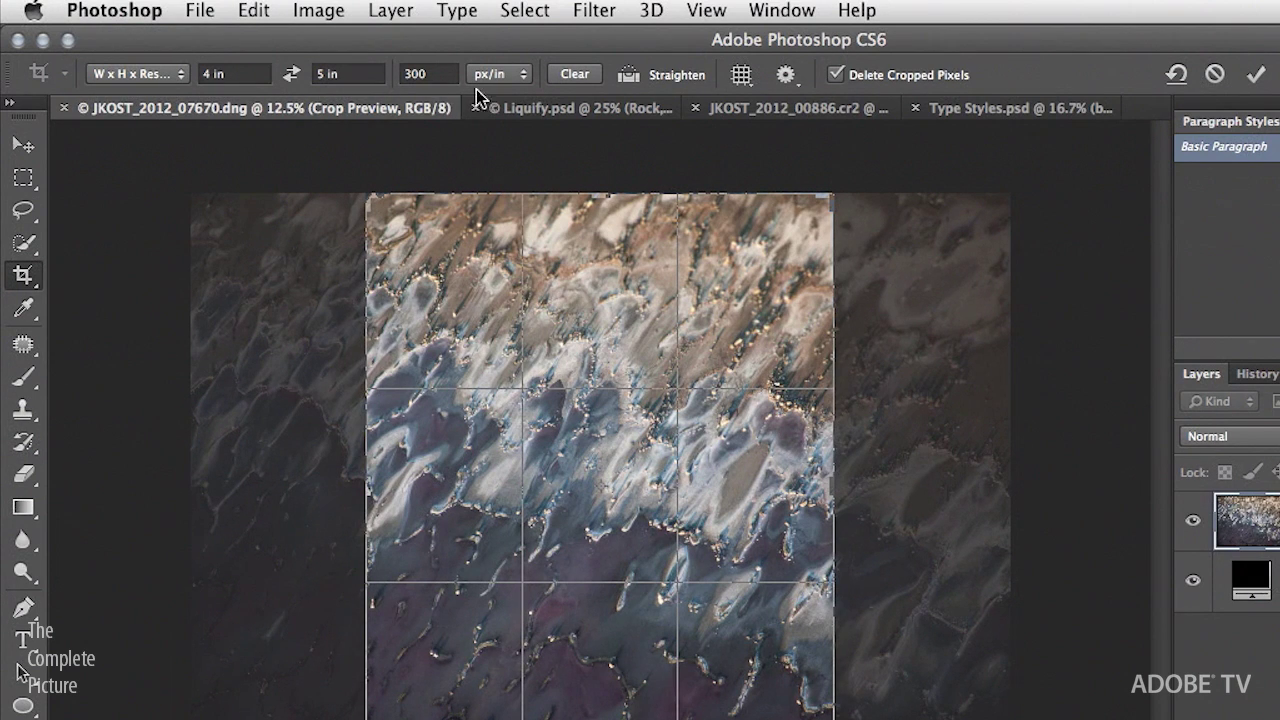
pyautogui.click(292, 76)
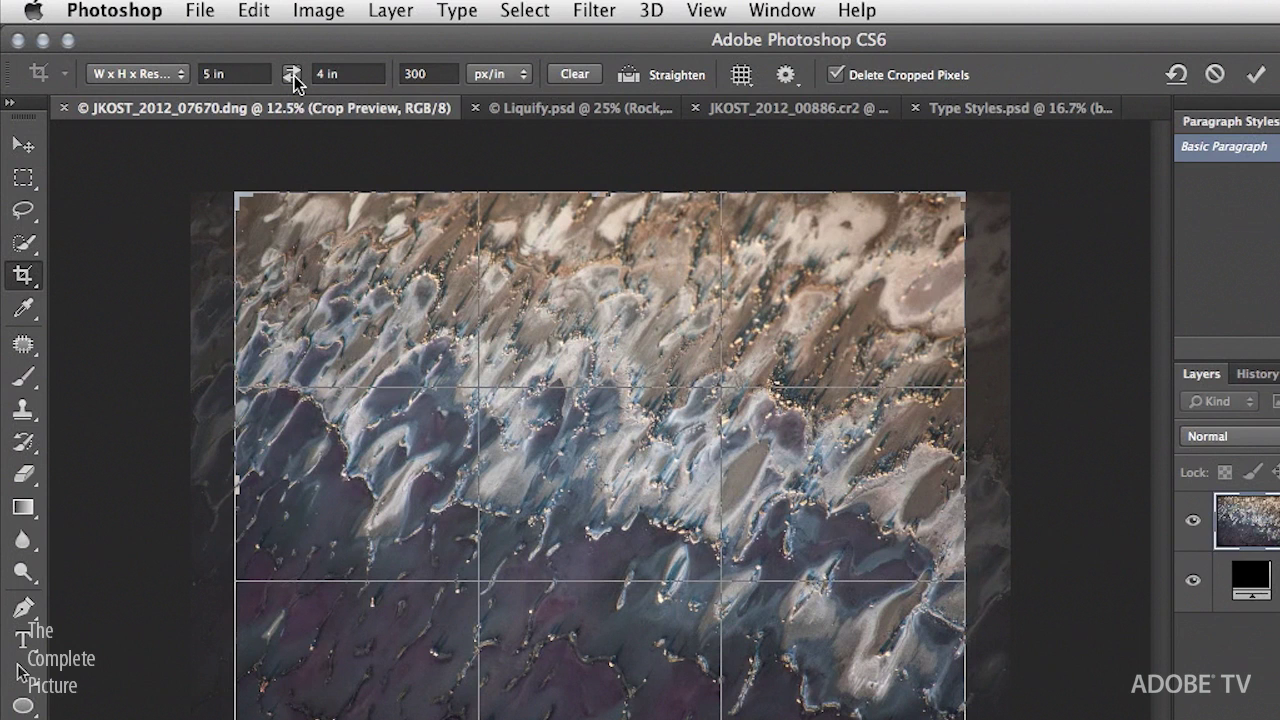
pyautogui.click(292, 76)
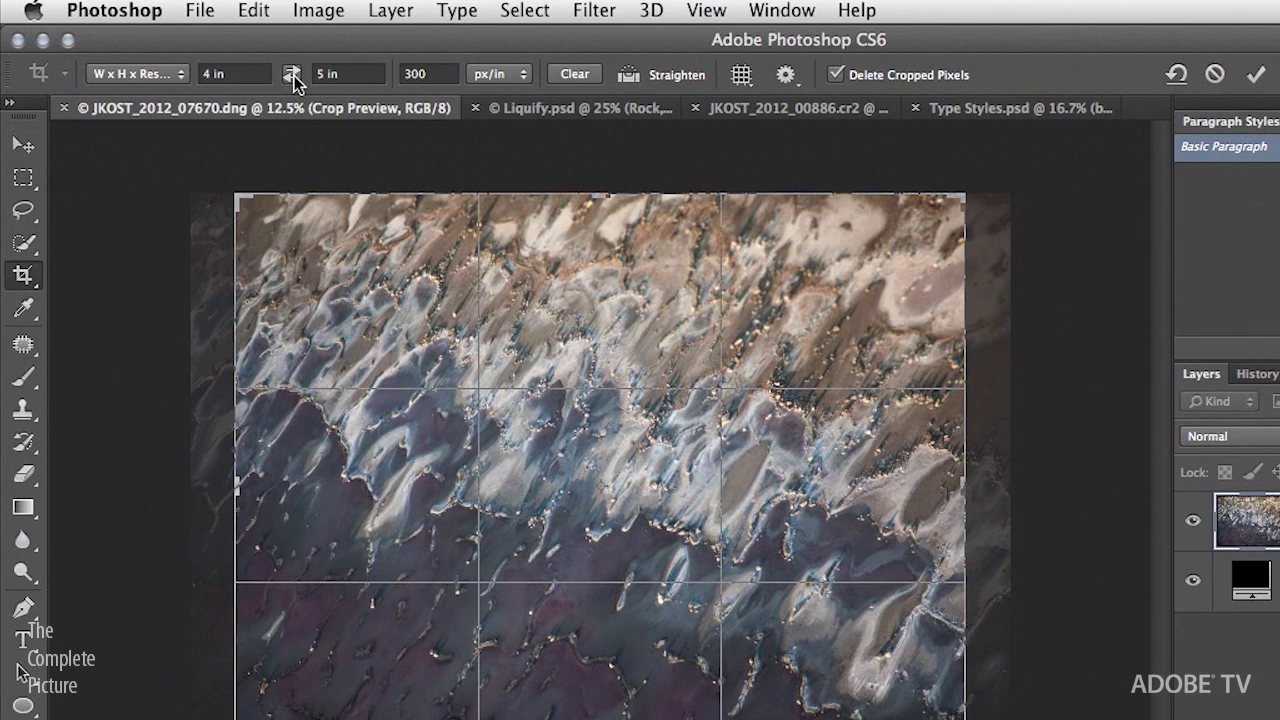
pyautogui.click(292, 76)
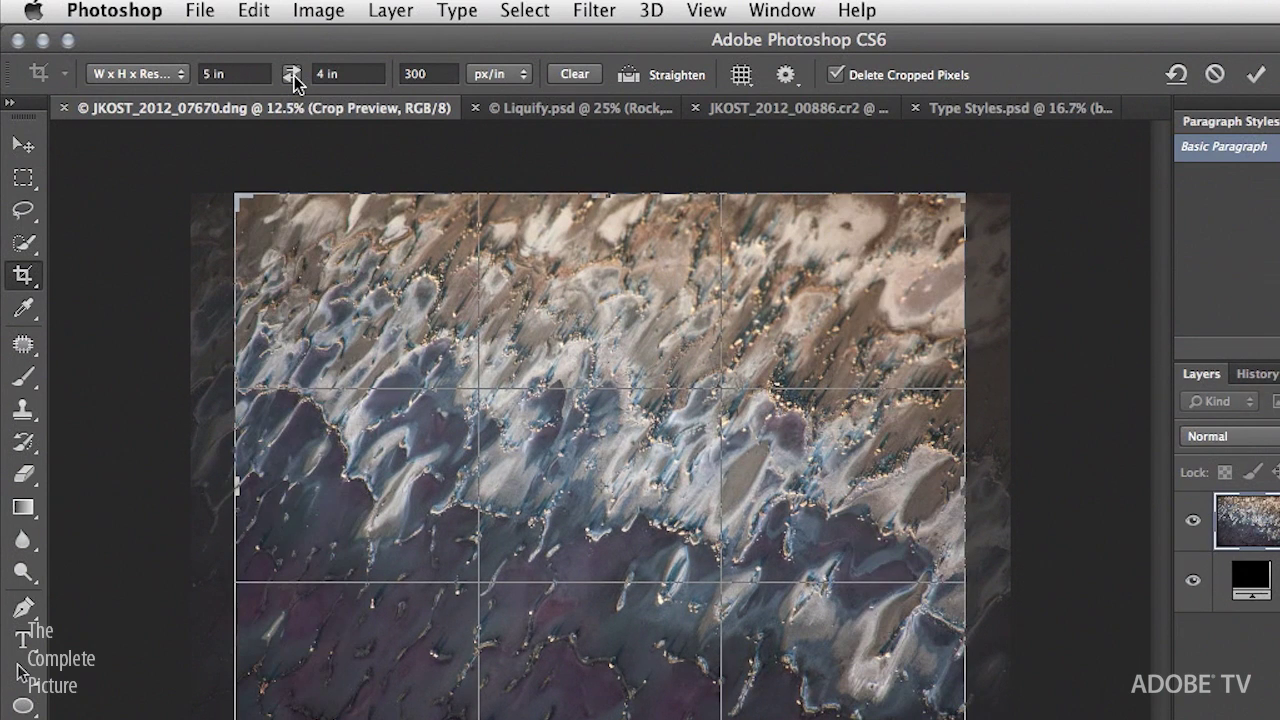
# Match the crop to the front image: 5242 × 3744 px at 300 px/in.
pyautogui.click(184, 74)
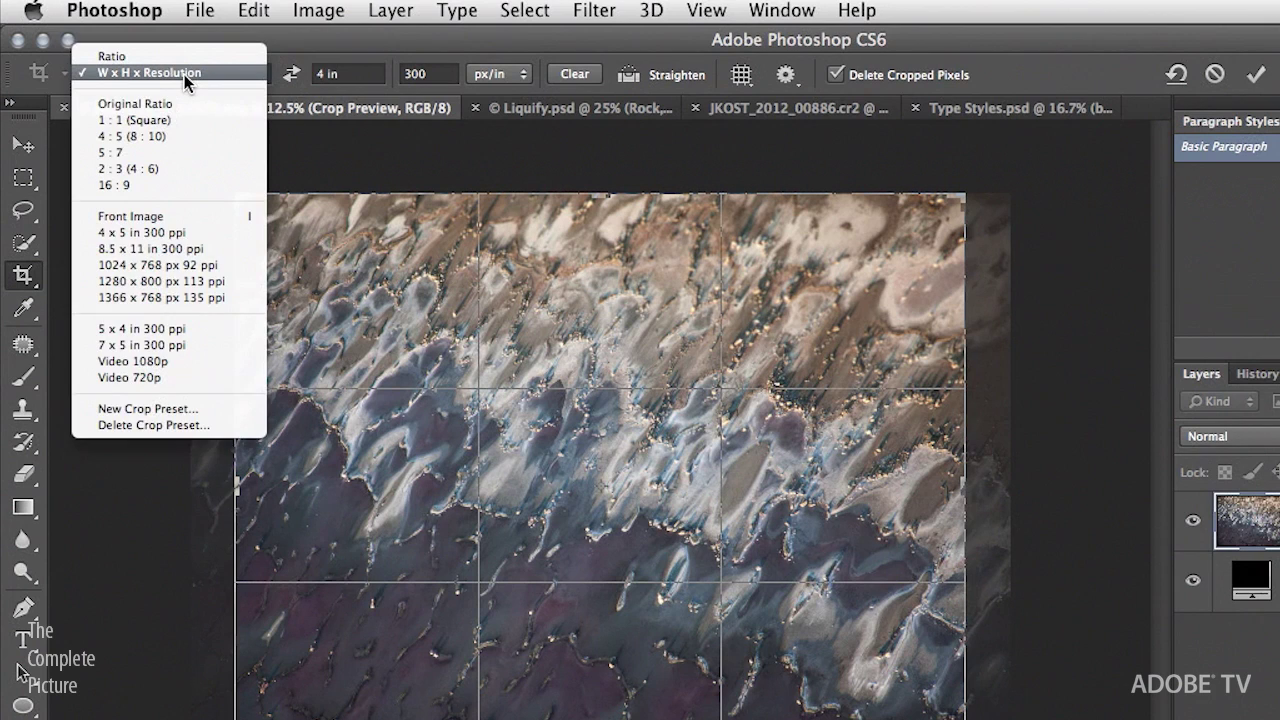
pyautogui.click(189, 215)
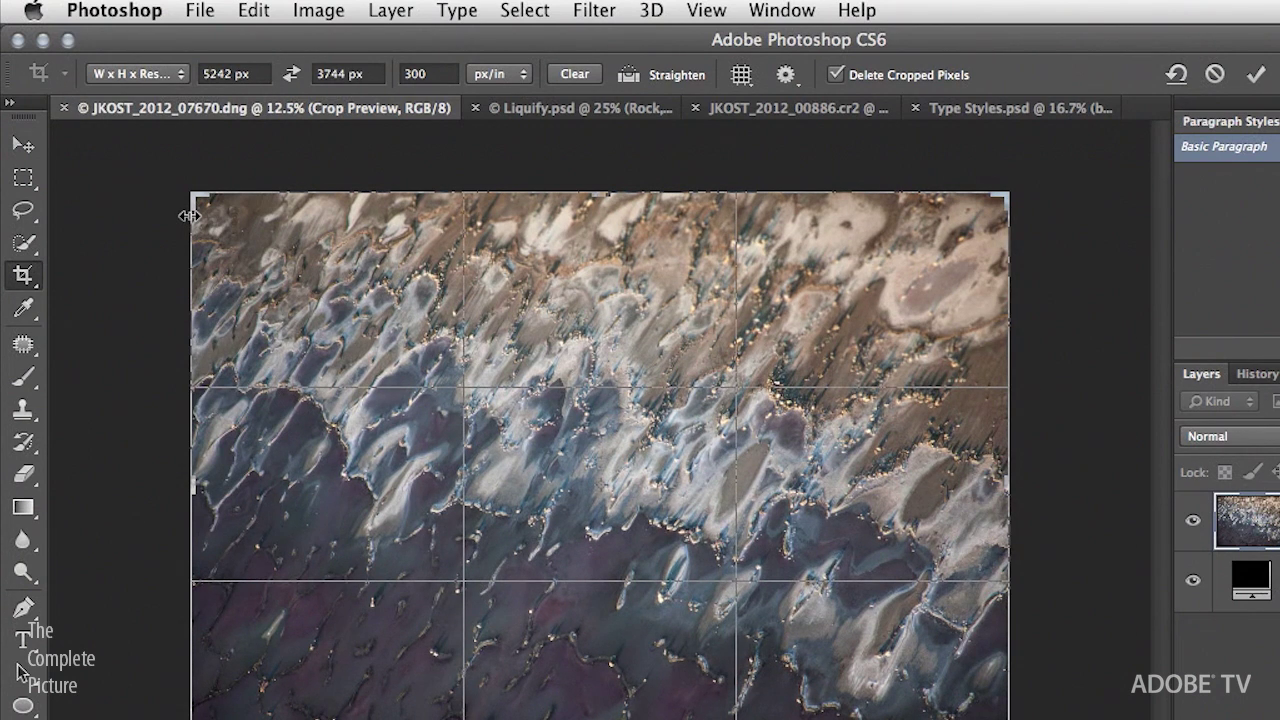
pyautogui.click(182, 74)
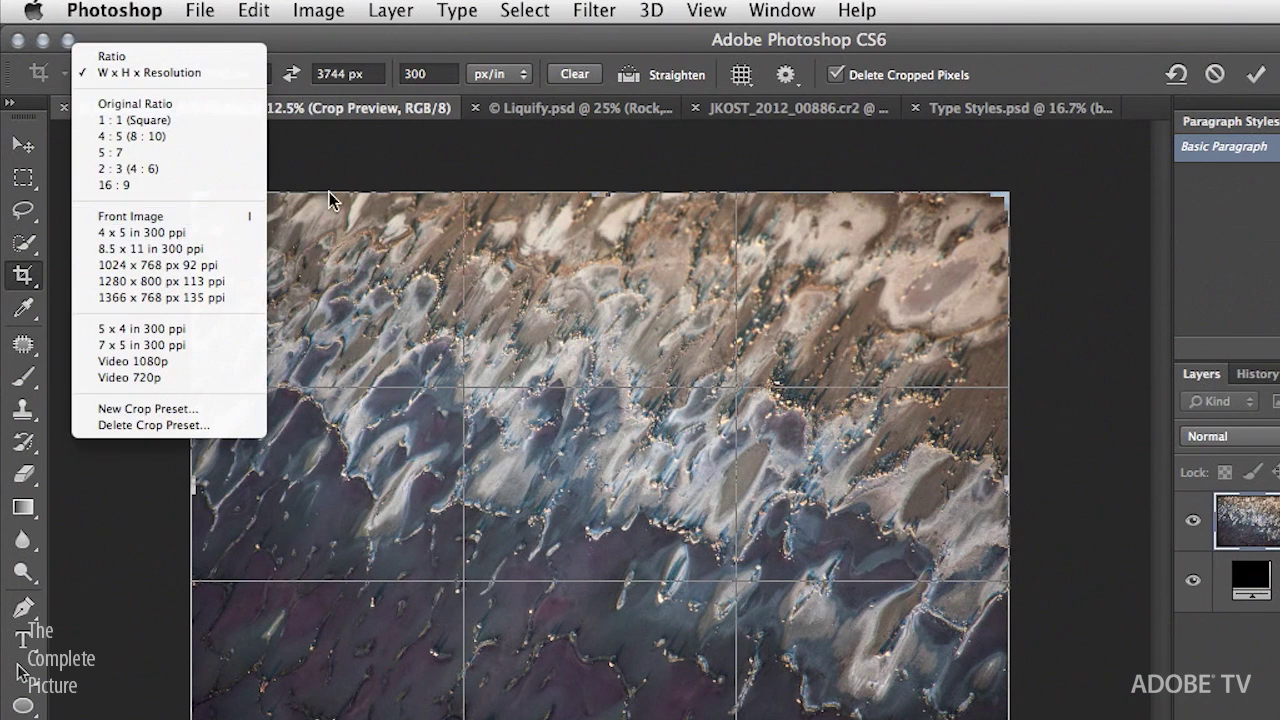
pyautogui.click(340, 148)
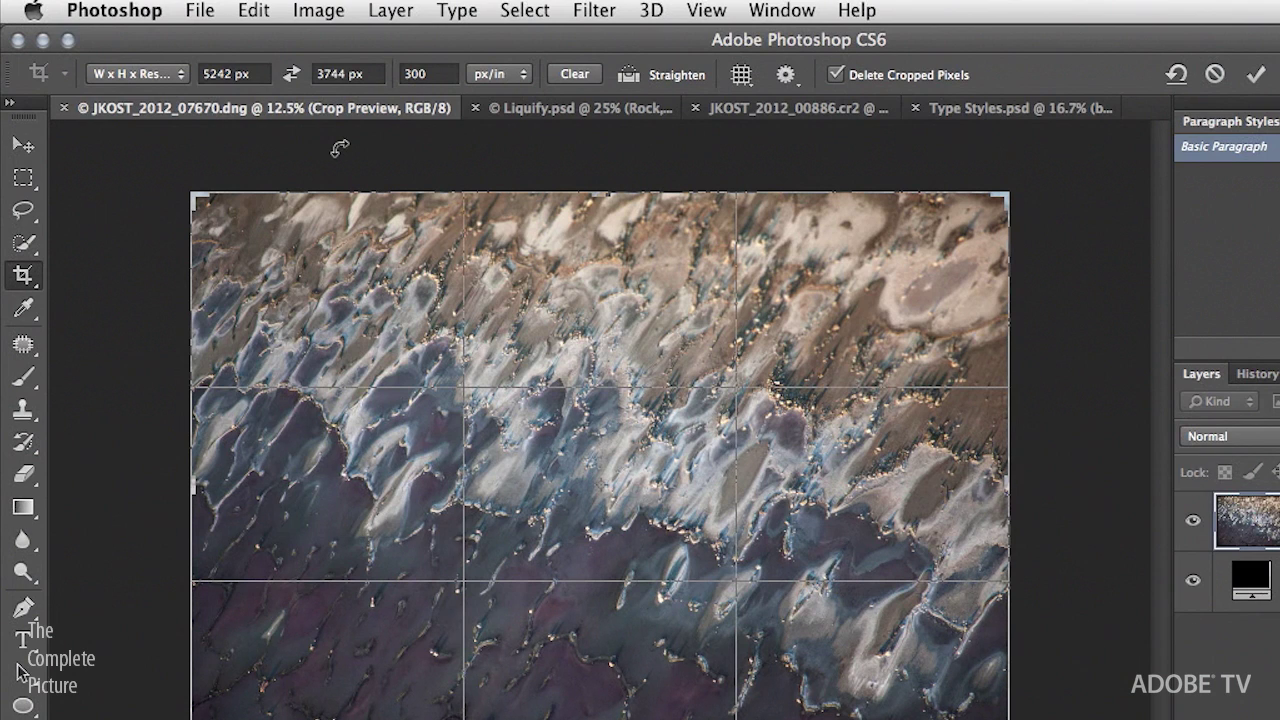
# In Liquify.psd, convert the Rock layer to a Smart Object.
pyautogui.click(535, 107)
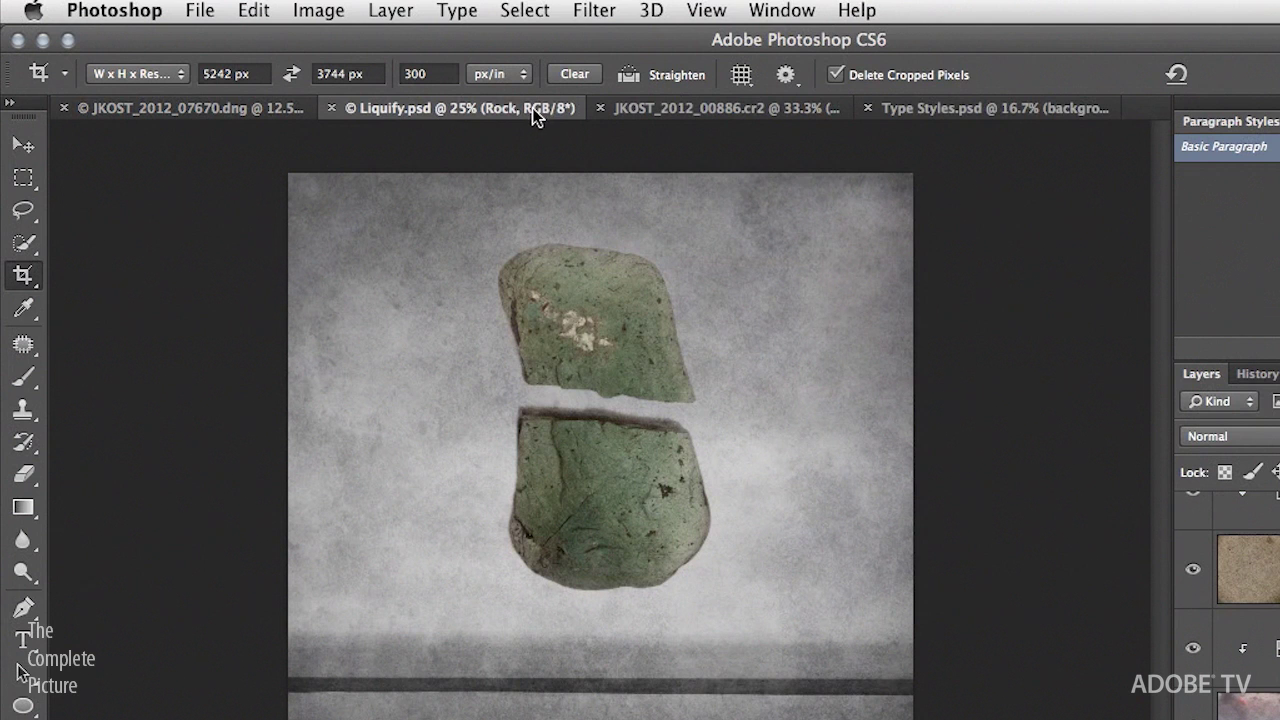
pyautogui.moveTo(527, 132)
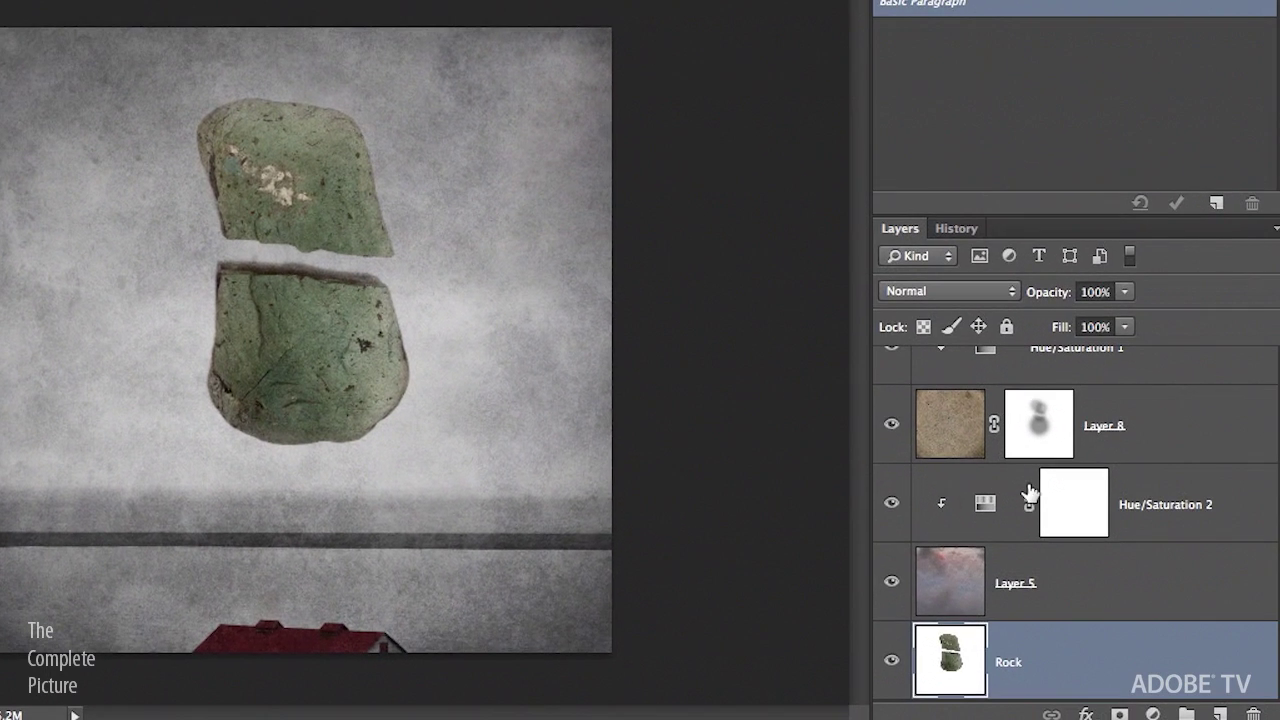
pyautogui.rightClick(1102, 662)
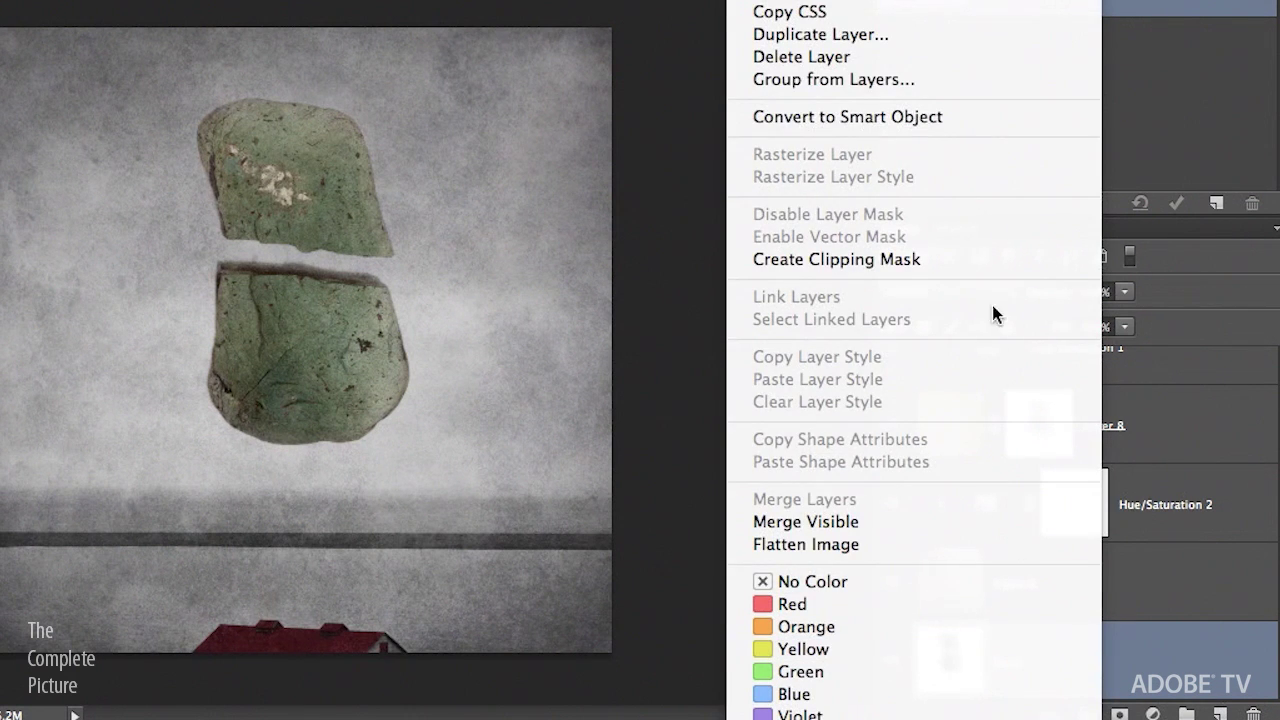
pyautogui.click(970, 118)
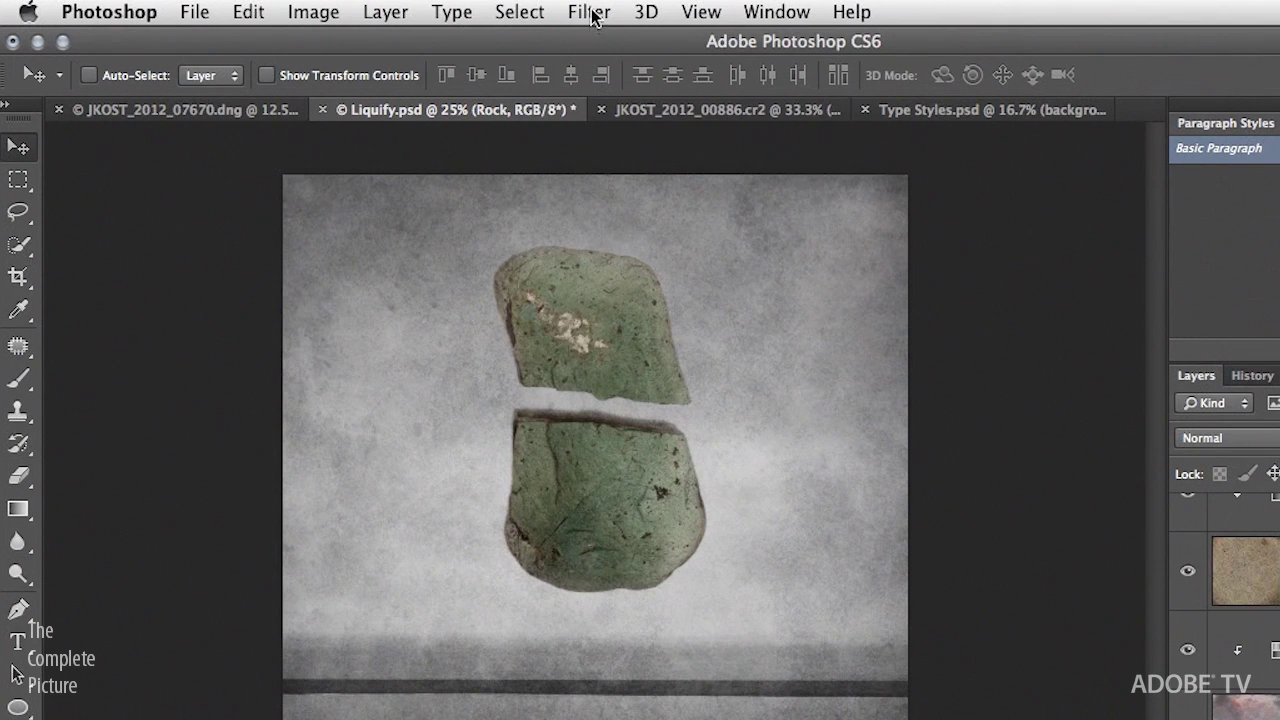
pyautogui.click(590, 12)
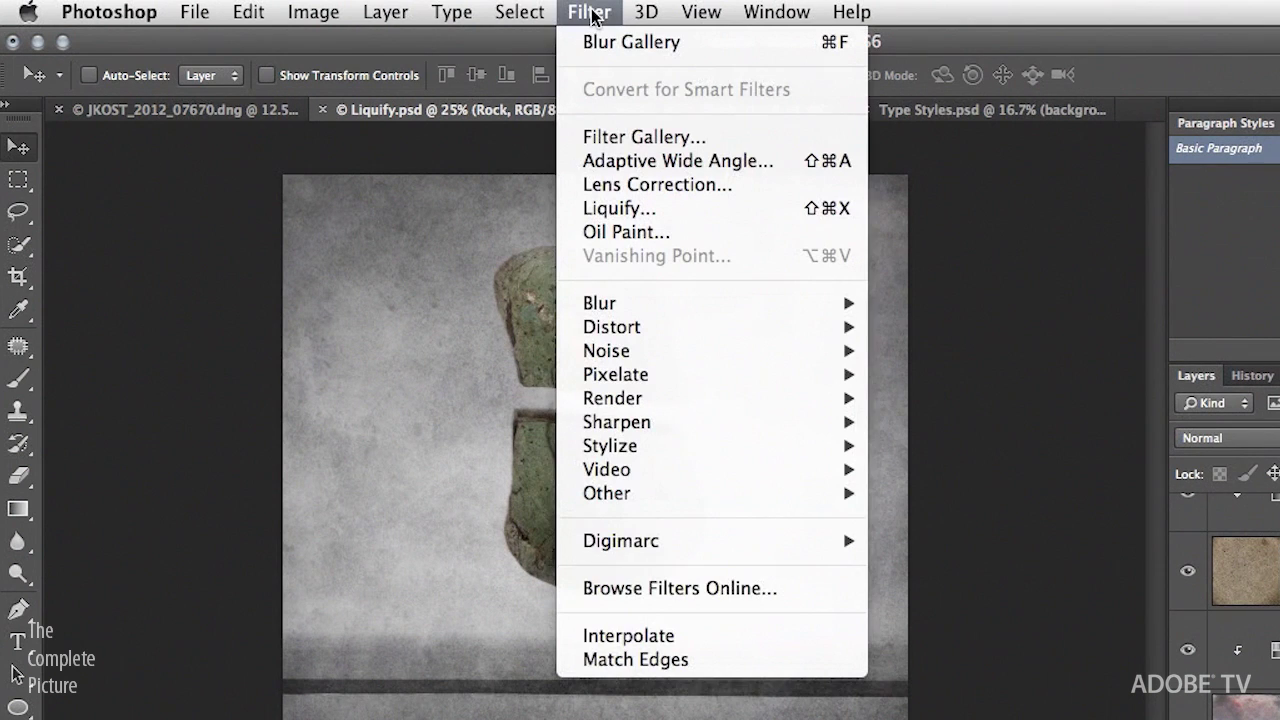
# Liquify the Rock smart object: freeze the gap between halves, warp the upper rock's lower-right edge inward.
pyautogui.click(612, 208)
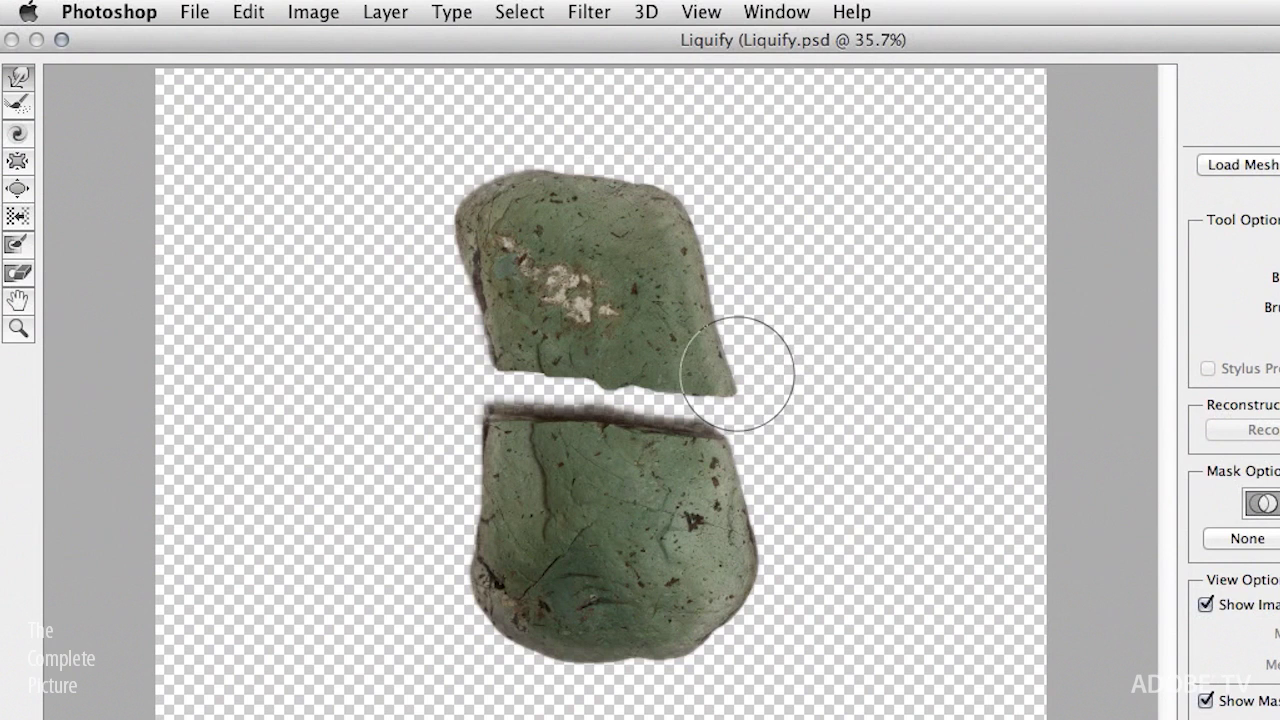
pyautogui.click(18, 244)
pyautogui.click(757, 446)
pyautogui.moveTo(757, 446)
pyautogui.mouseDown()
pyautogui.moveTo(578, 417)
pyautogui.moveTo(444, 417)
pyautogui.mouseUp()
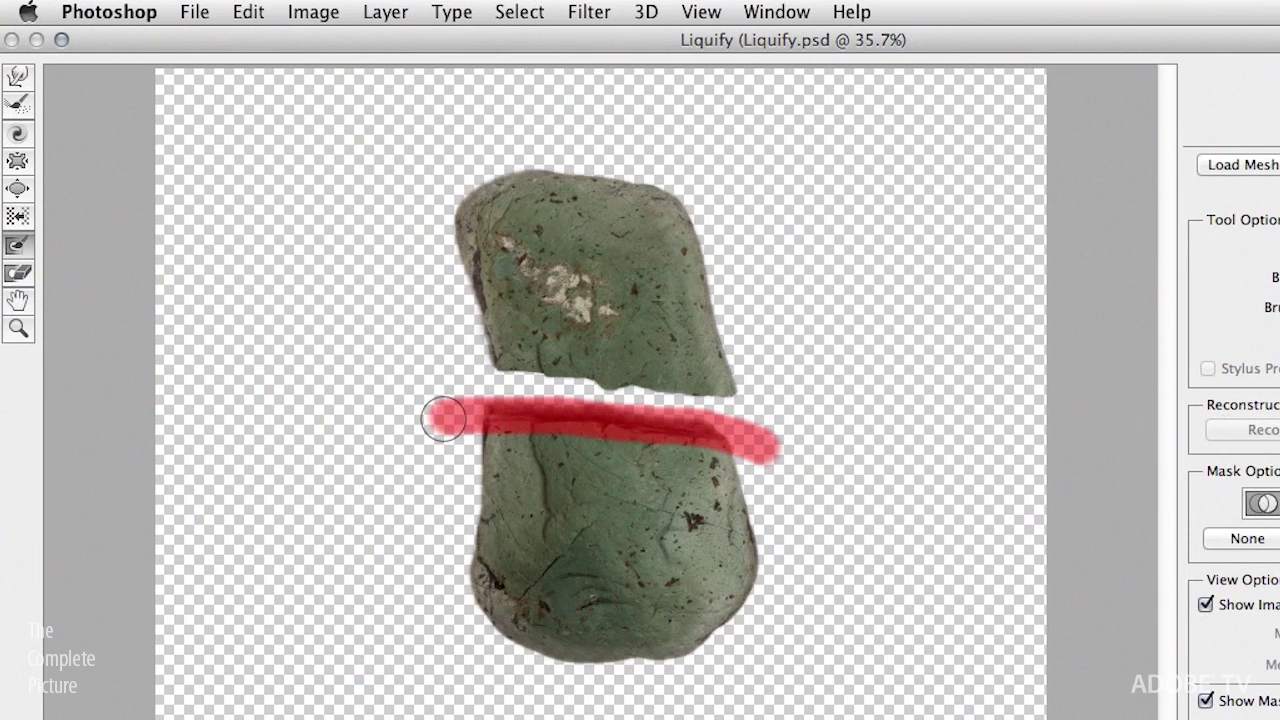
pyautogui.click(13, 78)
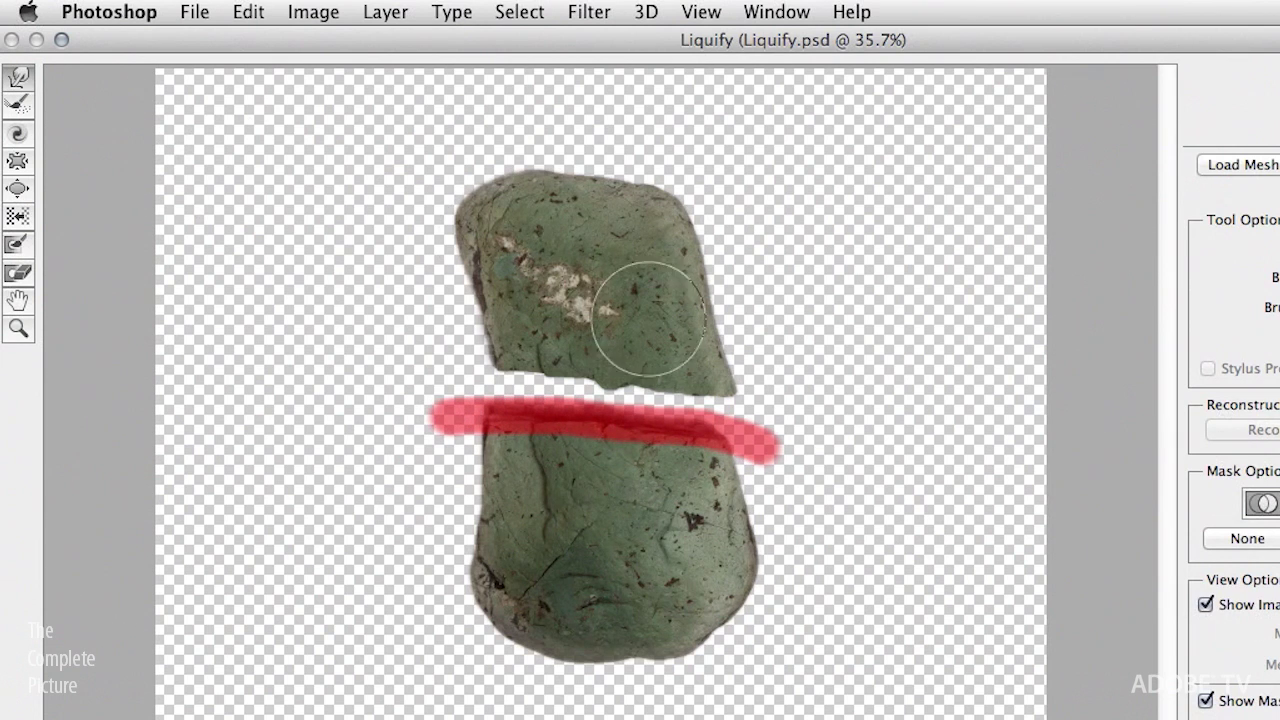
pyautogui.moveTo(749, 371)
pyautogui.mouseDown()
pyautogui.moveTo(713, 374)
pyautogui.moveTo(723, 379)
pyautogui.moveTo(734, 309)
pyautogui.mouseUp()
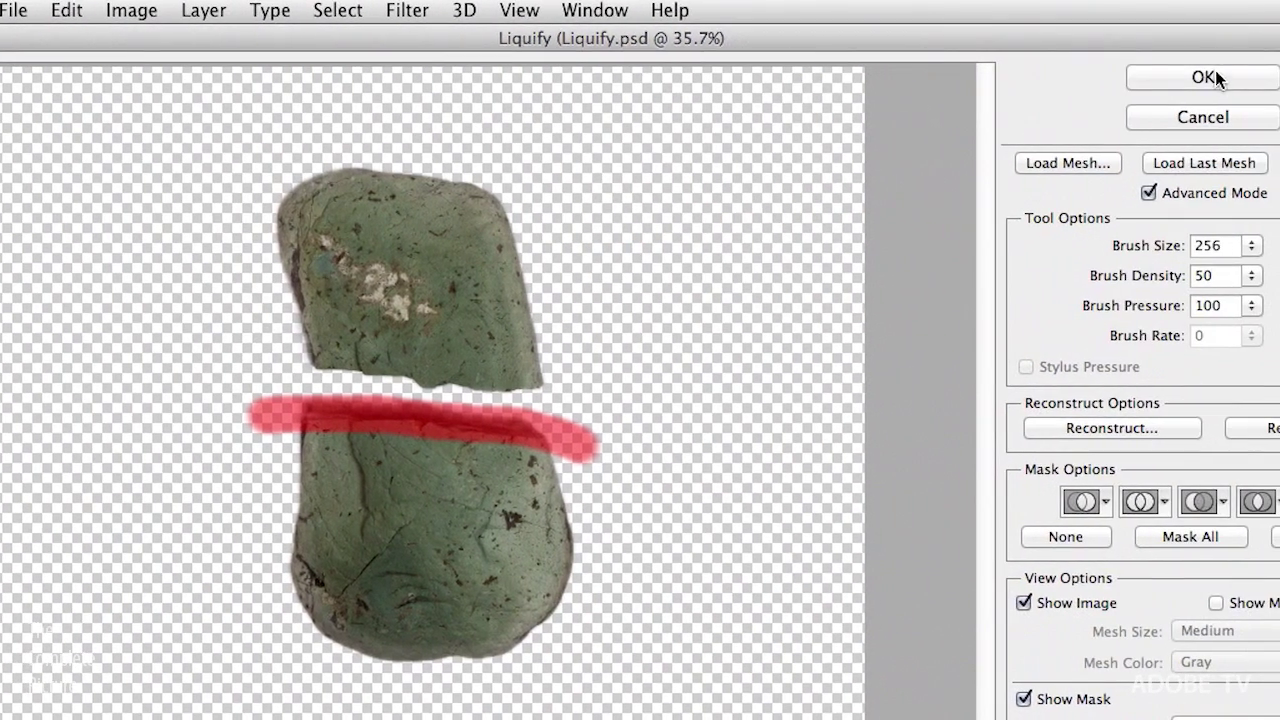
pyautogui.click(1214, 78)
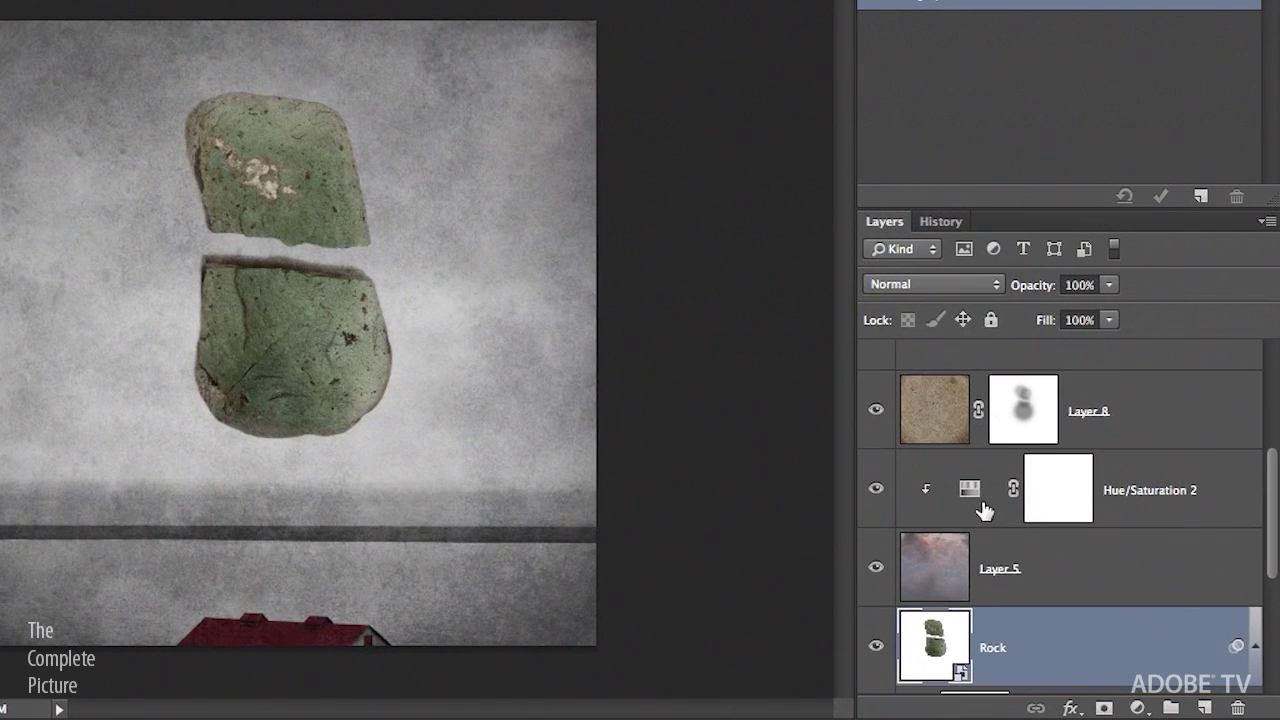
pyautogui.scroll(-2, 1101, 658)
pyautogui.scroll(-3, 975, 545)
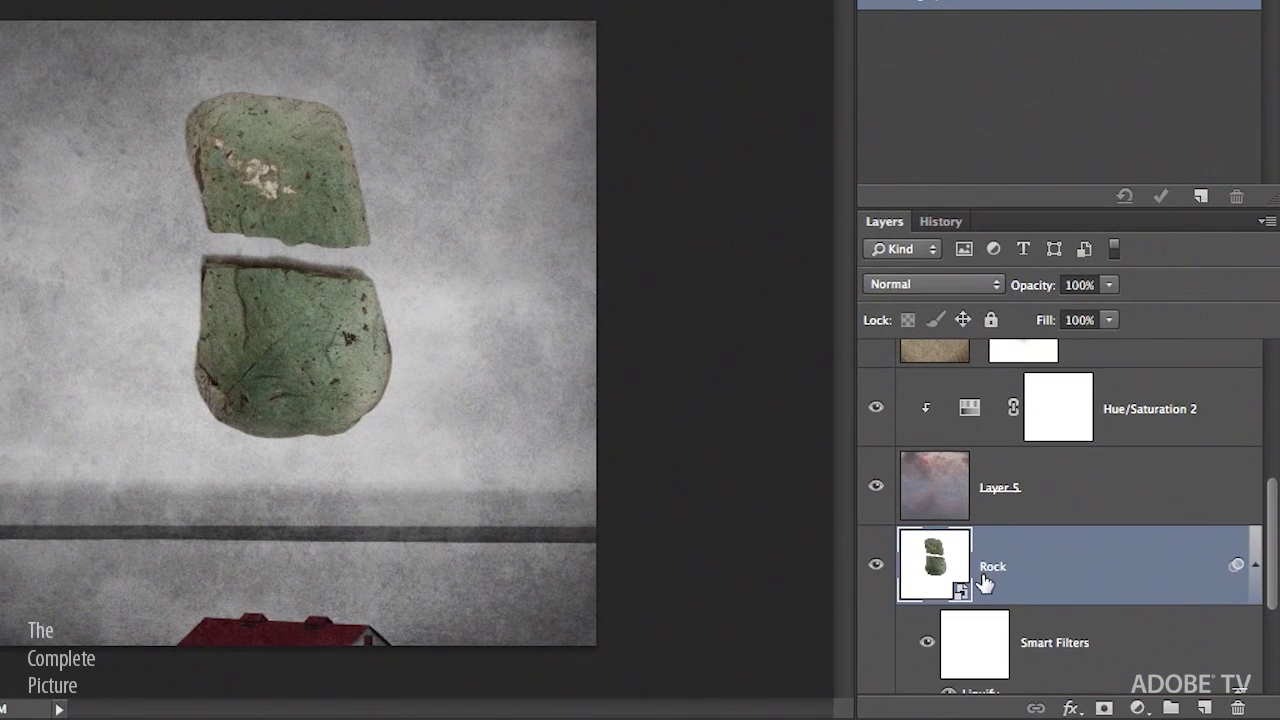
pyautogui.scroll(-3, 990, 577)
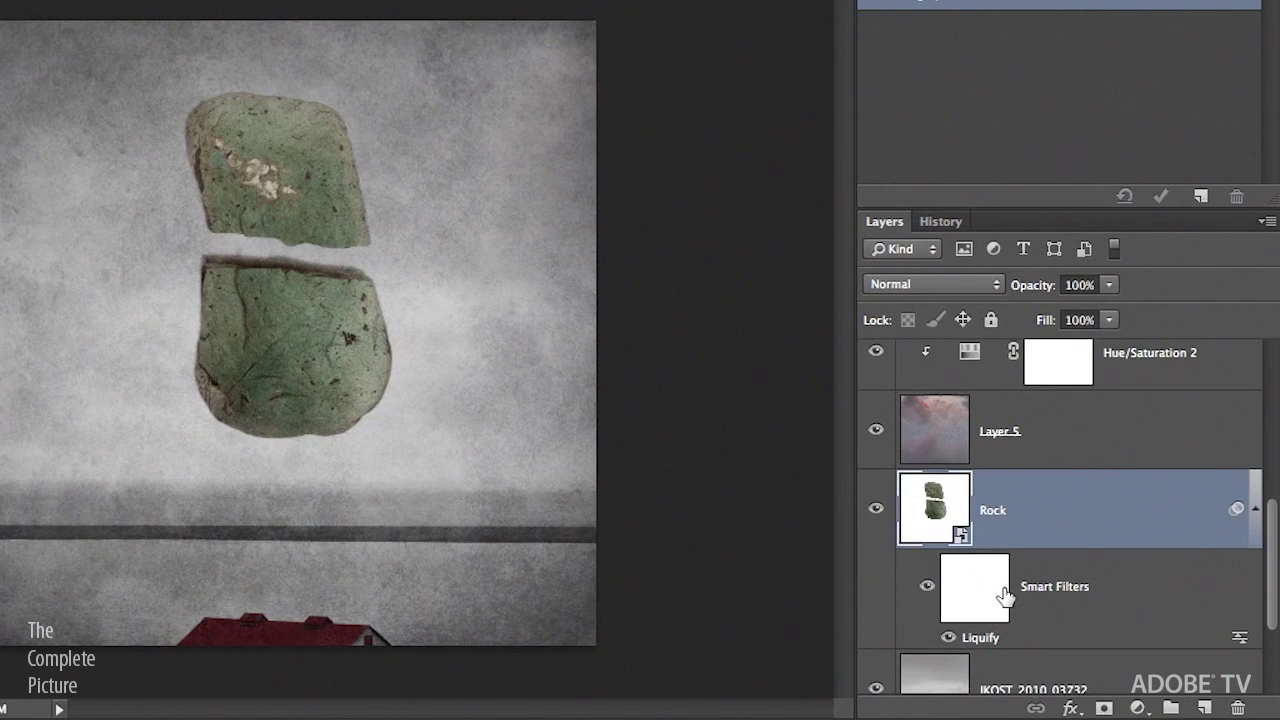
pyautogui.click(950, 638)
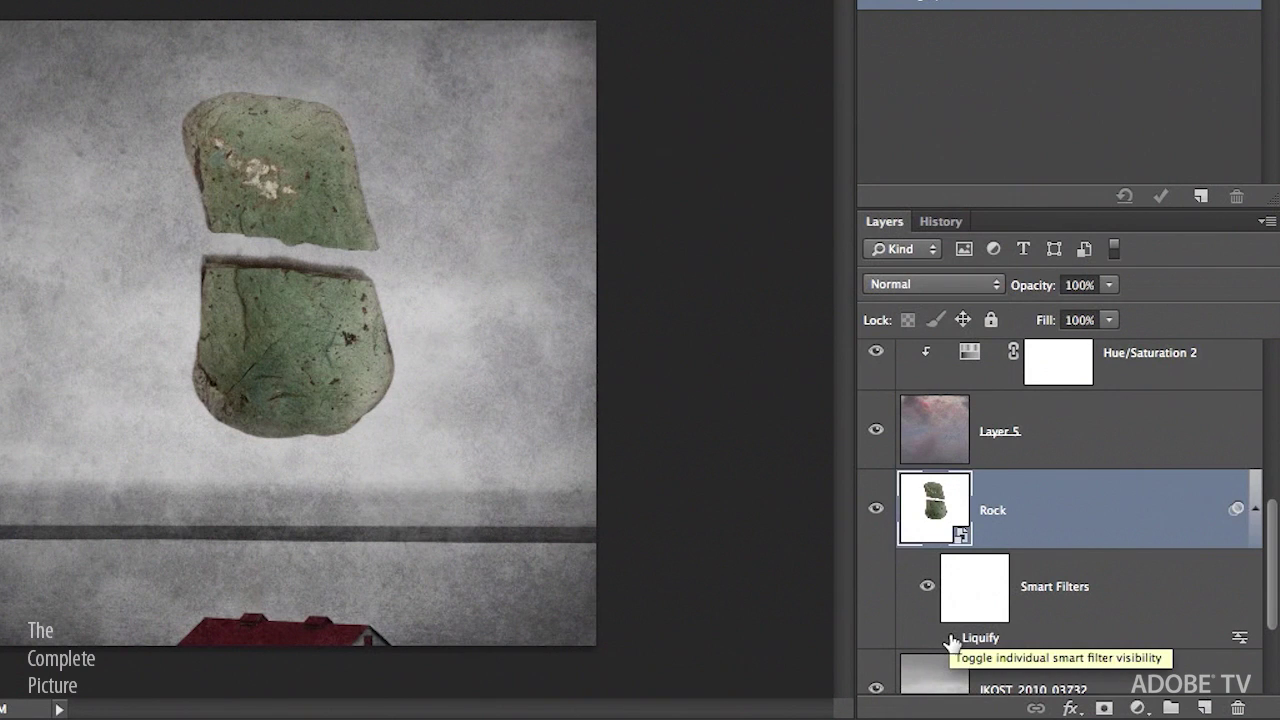
pyautogui.click(950, 638)
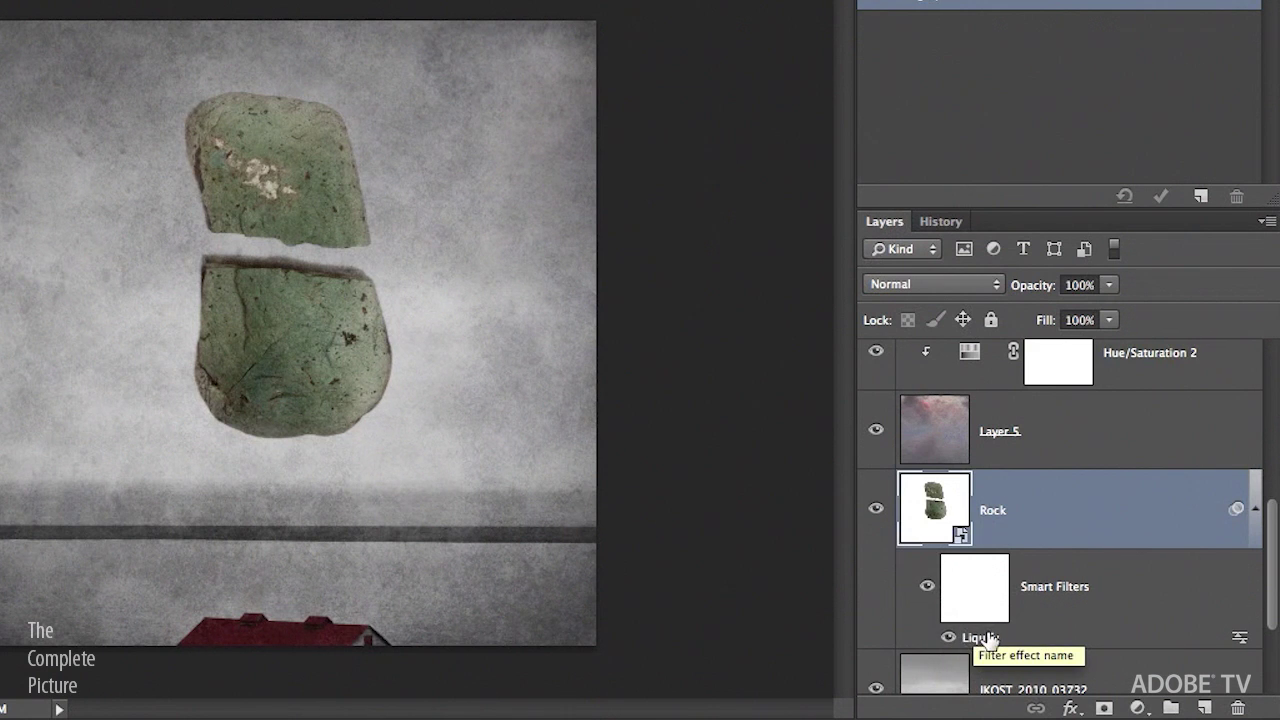
pyautogui.doubleClick(987, 637)
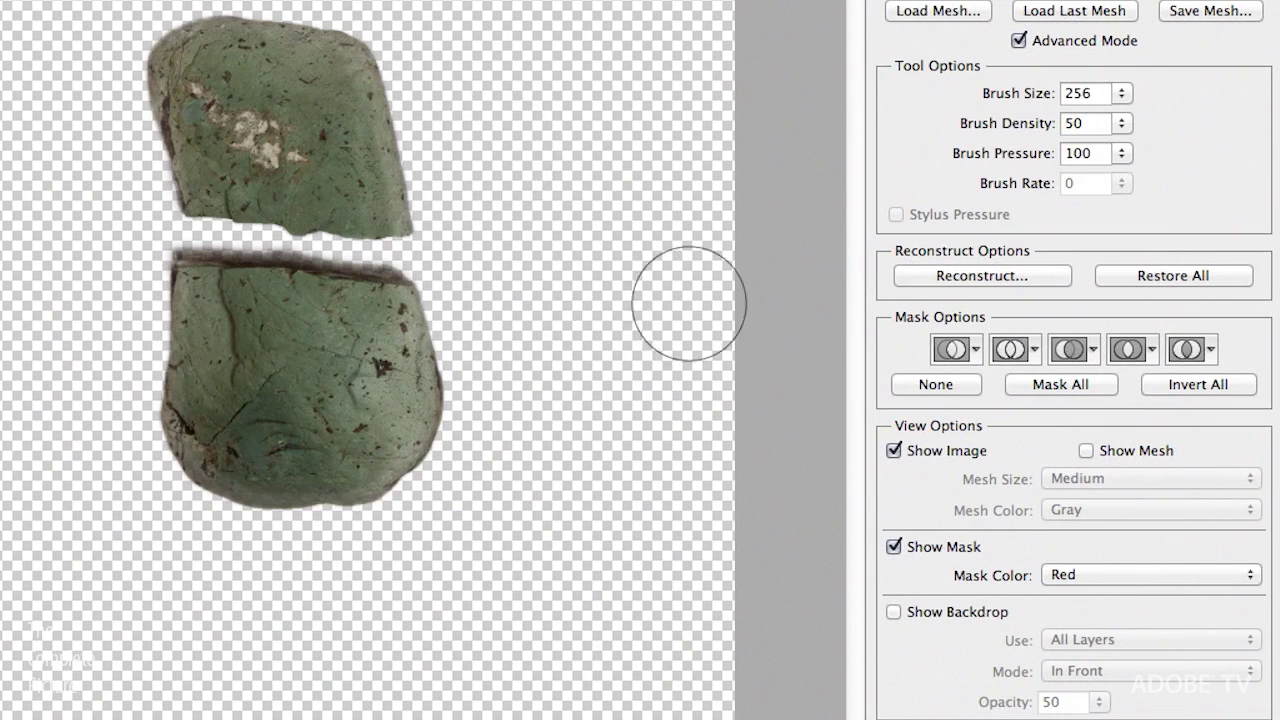
pyautogui.click(1087, 451)
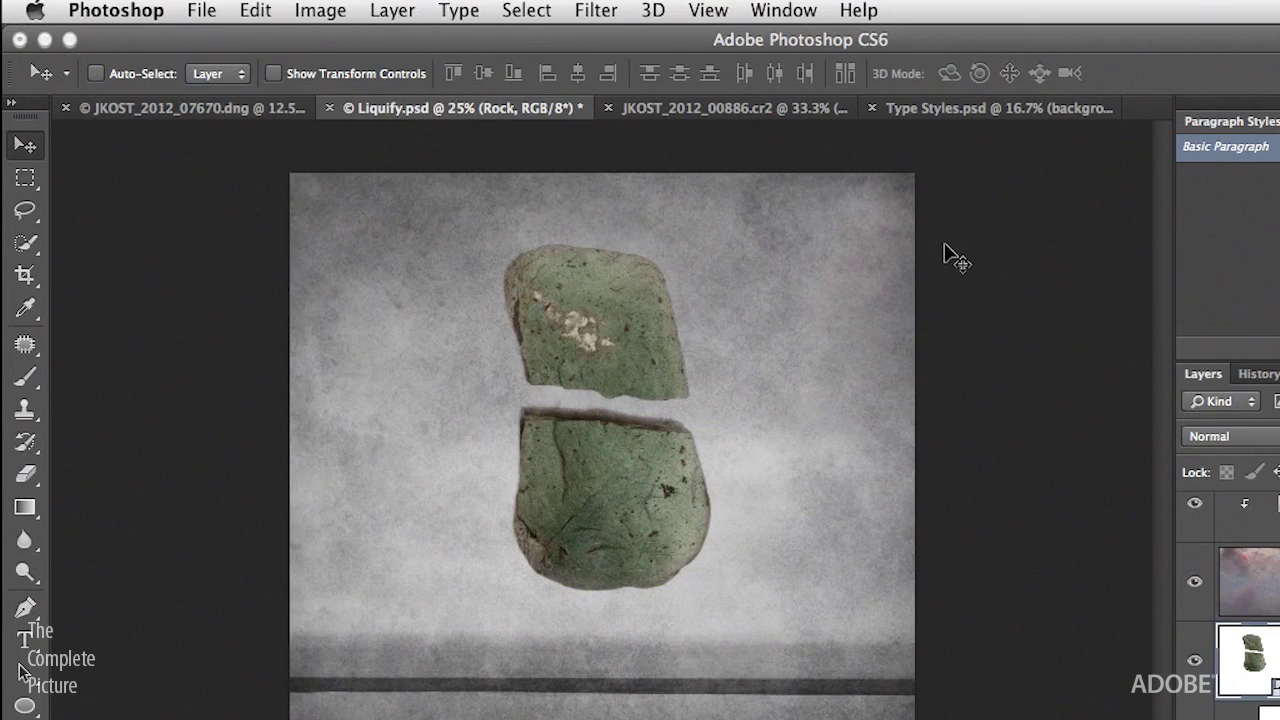
pyautogui.click(670, 113)
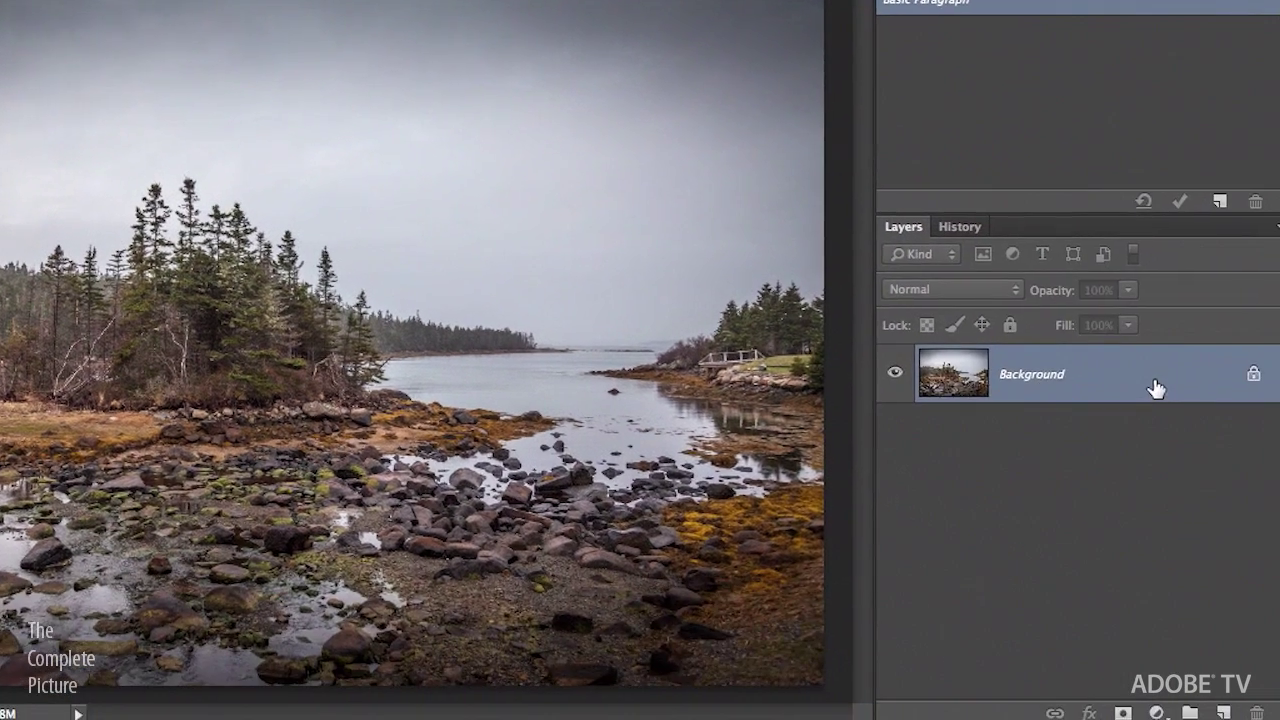
# Convert the coastal photo's Background to a Smart Object and start a Tilt-Shift blur.
pyautogui.rightClick(1142, 378)
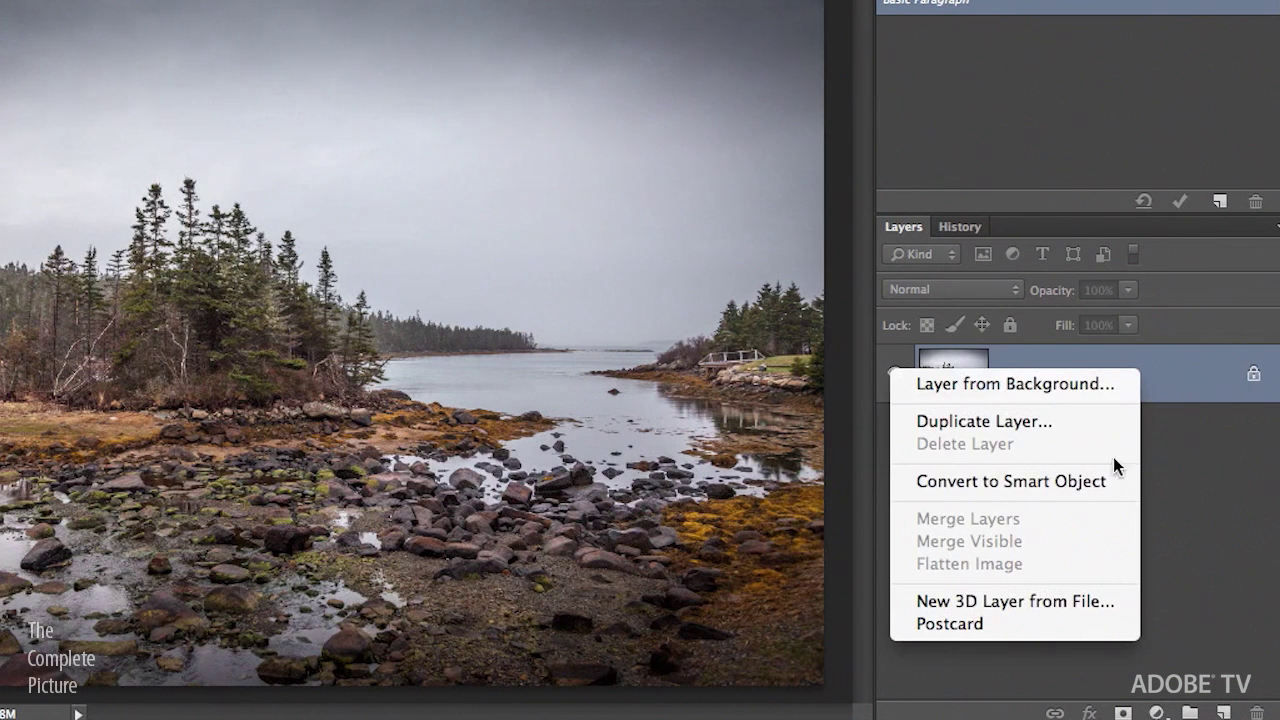
pyautogui.click(1082, 482)
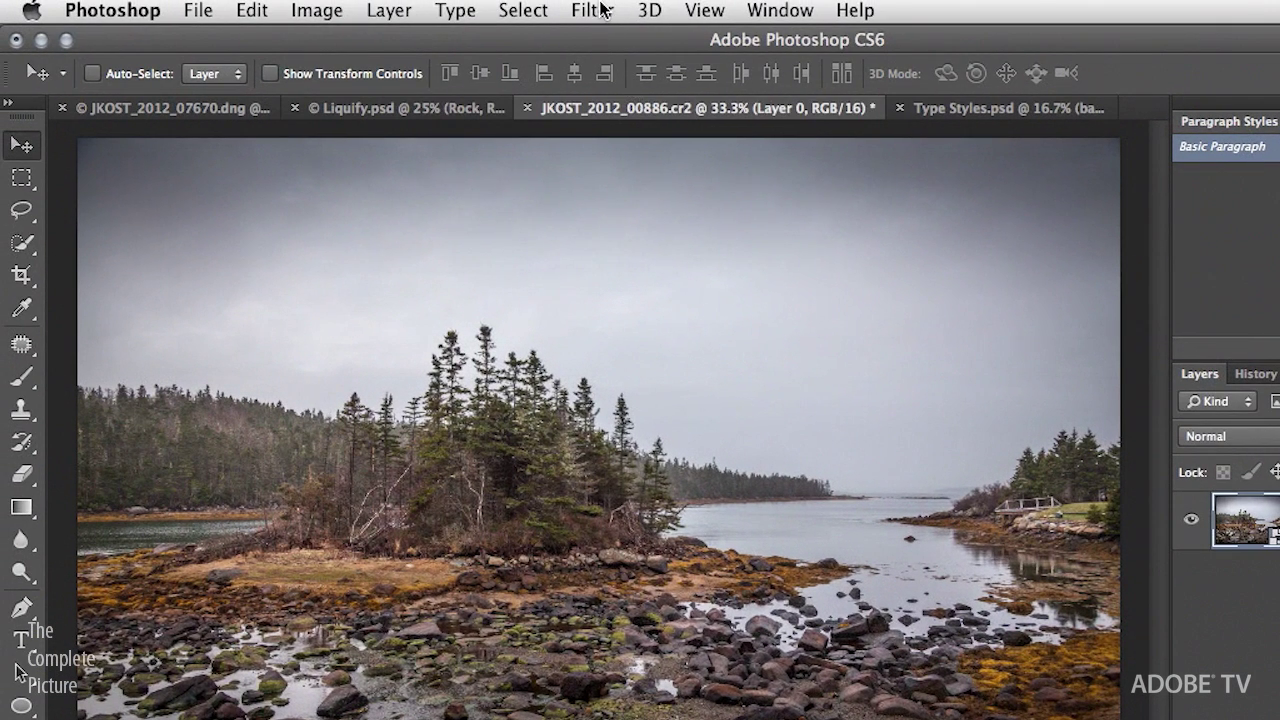
pyautogui.click(596, 10)
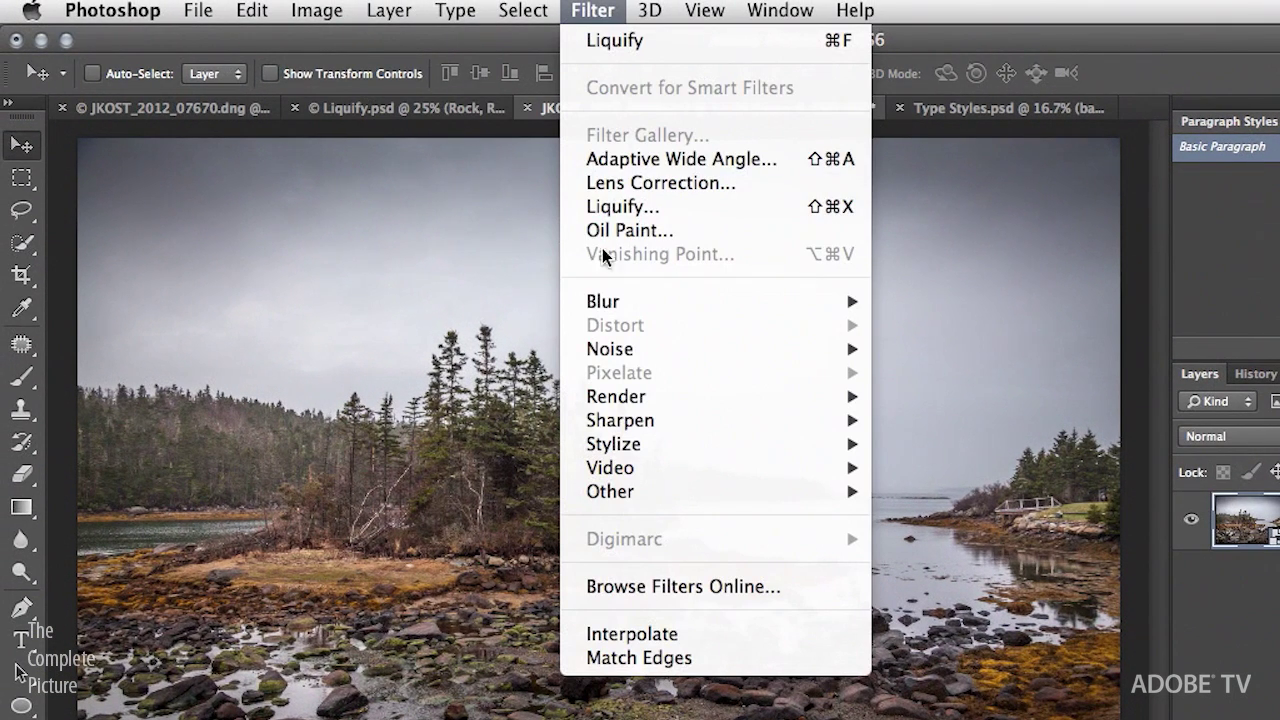
pyautogui.moveTo(787, 302)
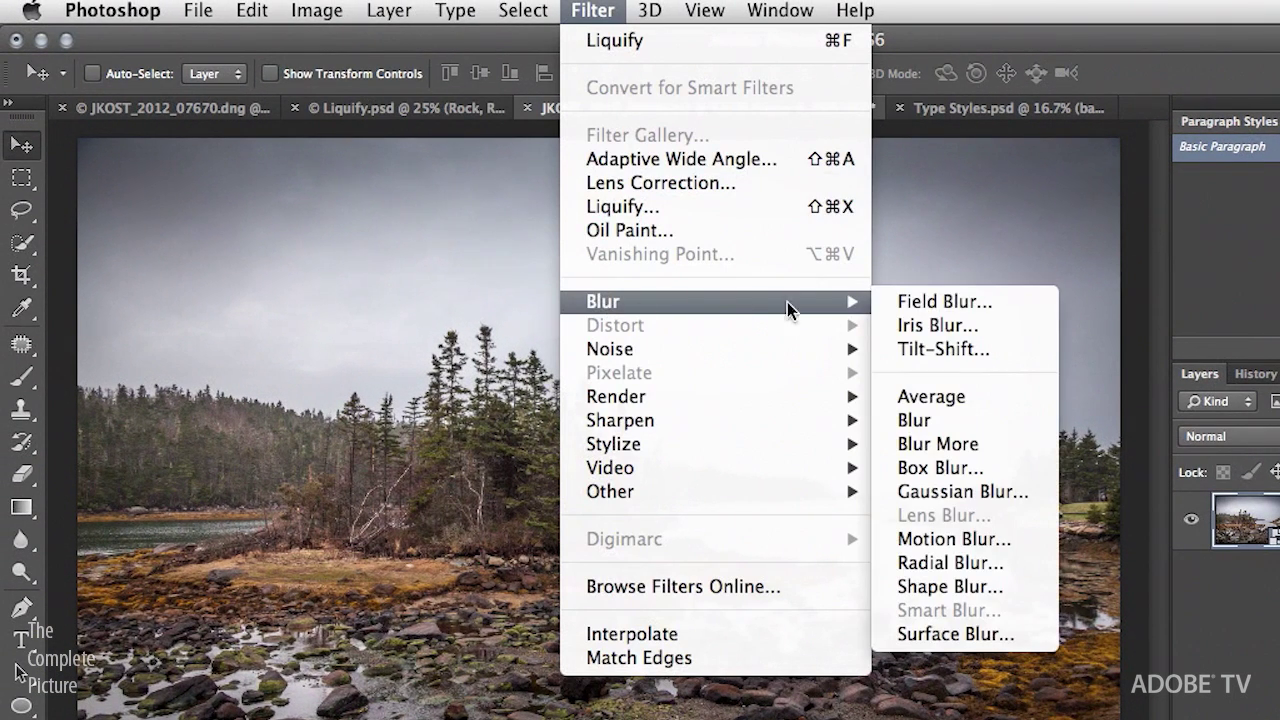
pyautogui.click(971, 349)
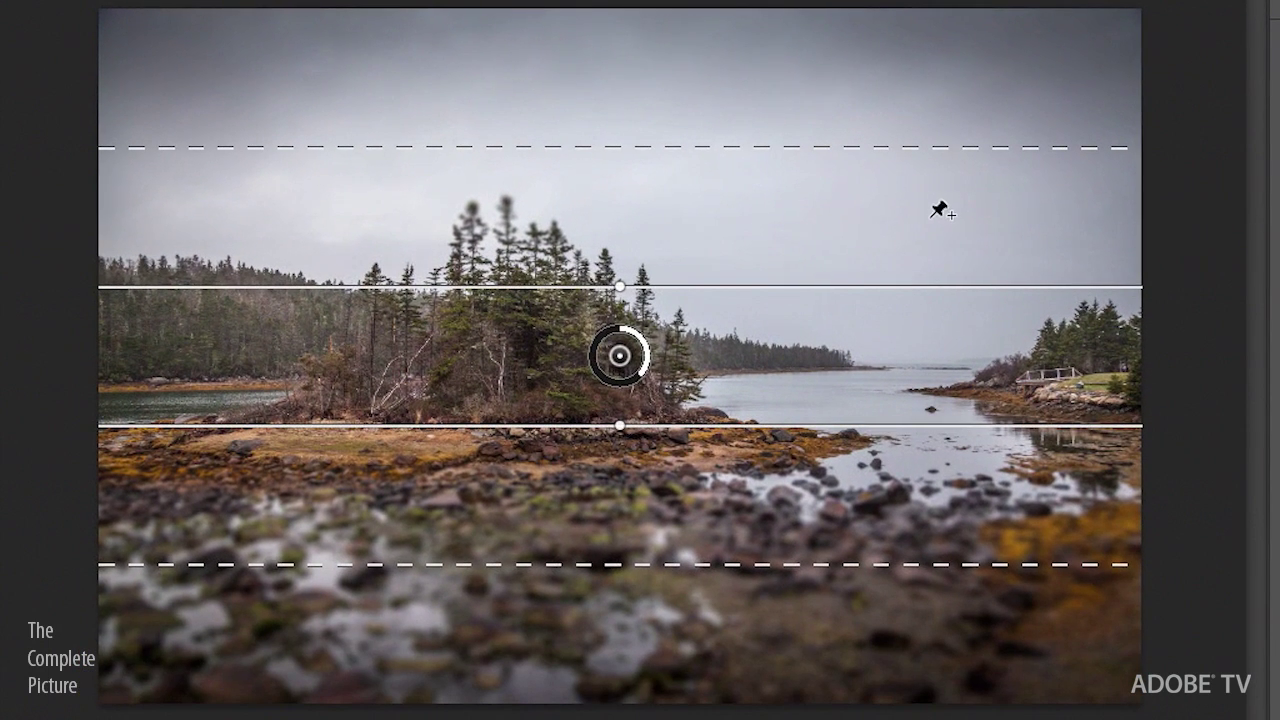
# Tilt the sharp band diagonally, centre it on the tree island, and apply the blur.
pyautogui.moveTo(940, 209); pyautogui.dragTo(786, 137)
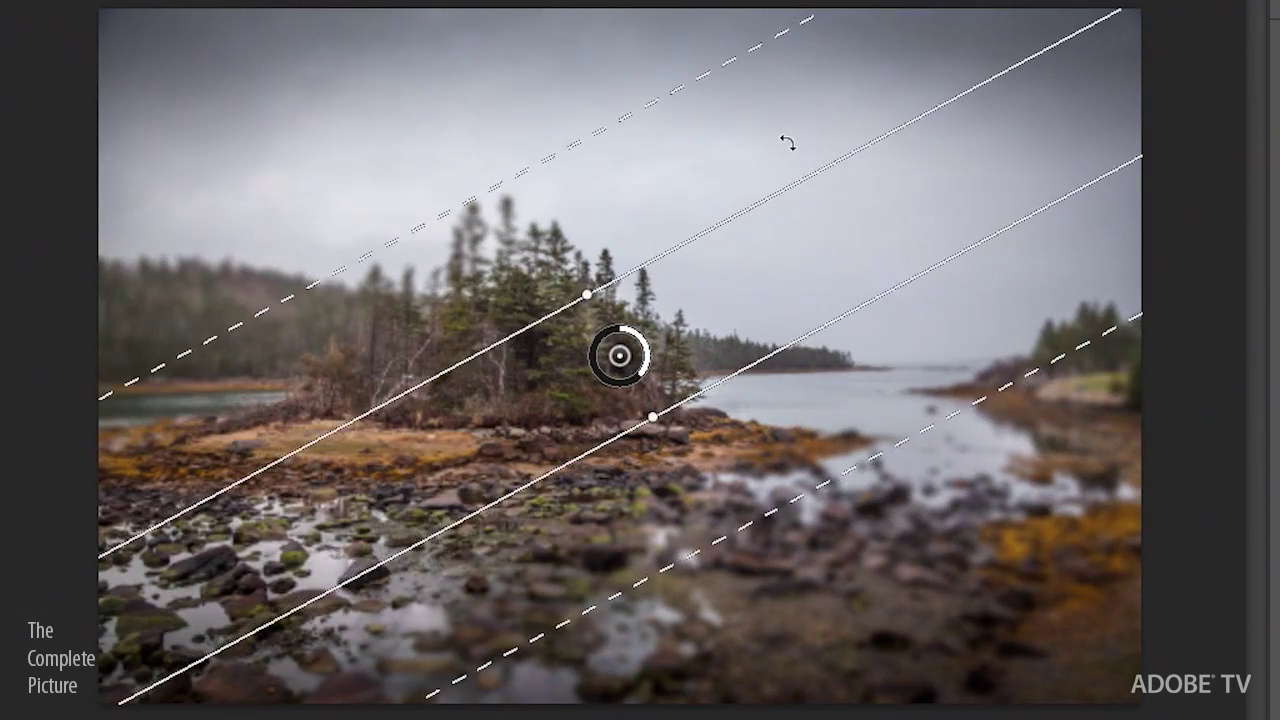
pyautogui.moveTo(618, 358); pyautogui.dragTo(481, 389)
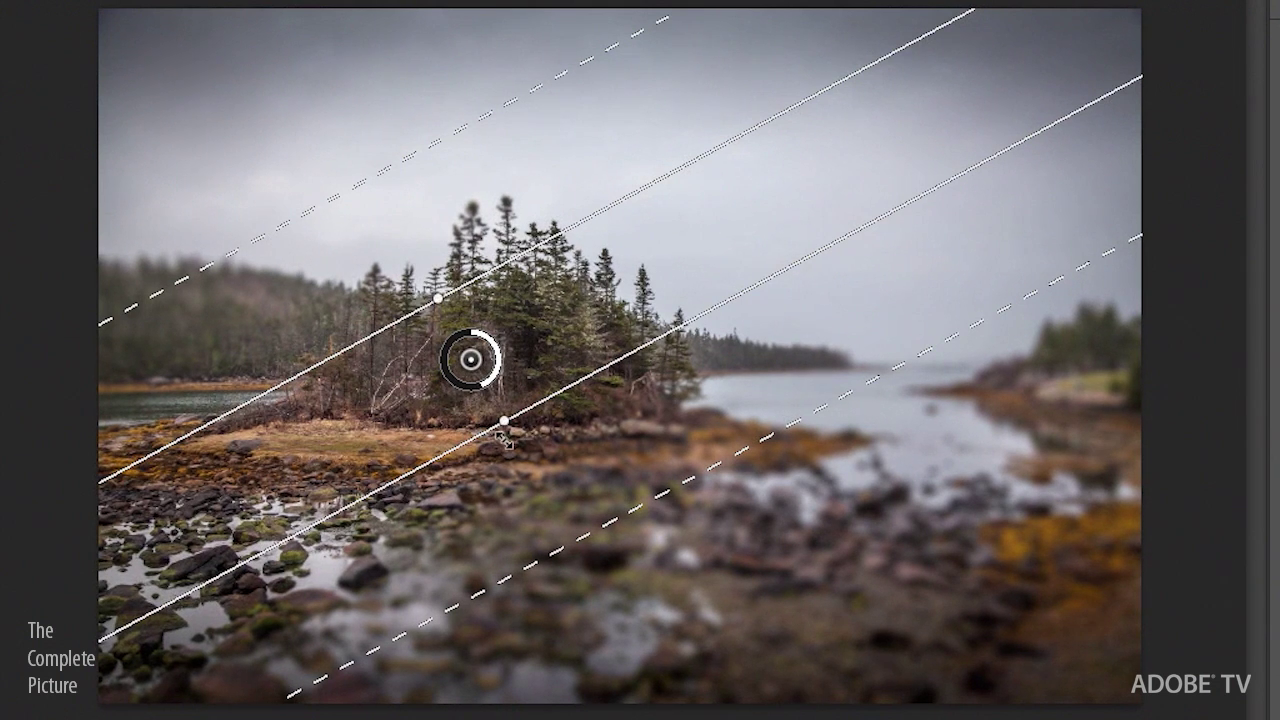
pyautogui.click(912, 404)
pyautogui.press('Return')
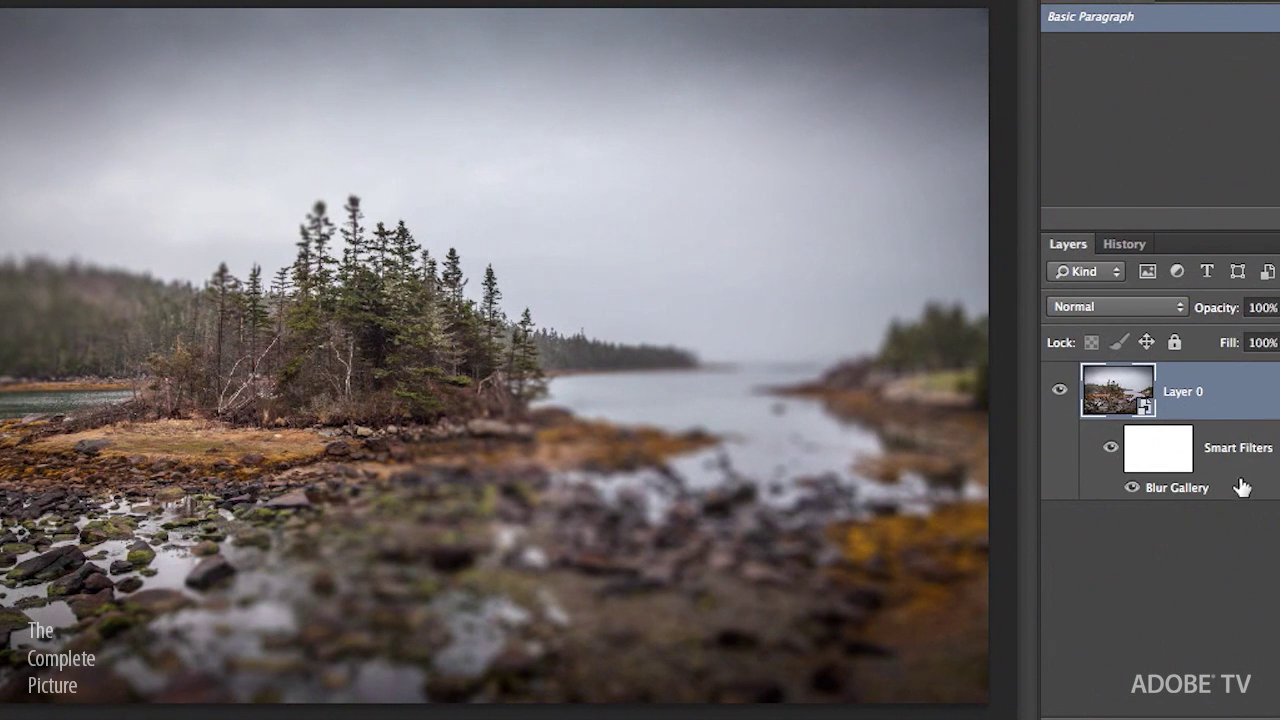
# Reopen the Blur Gallery smart filter and widen the feather transitions above and below the band.
pyautogui.doubleClick(1174, 489)
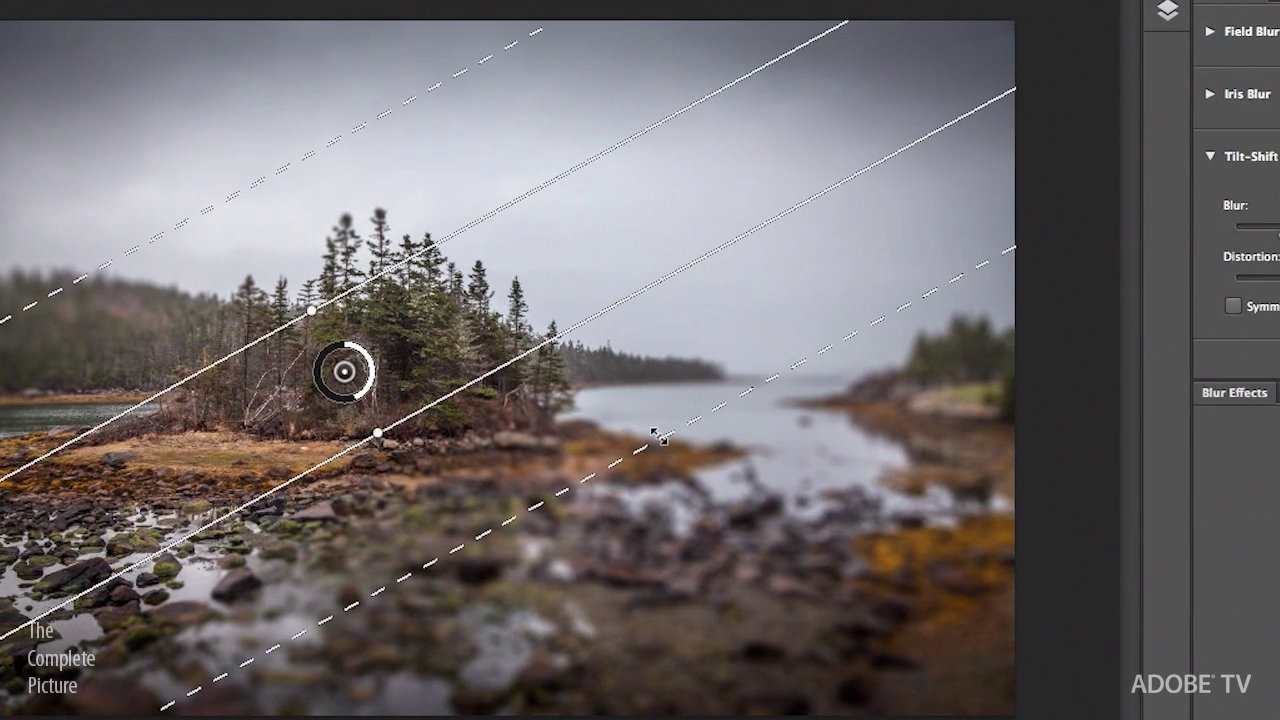
pyautogui.moveTo(654, 436); pyautogui.dragTo(705, 508)
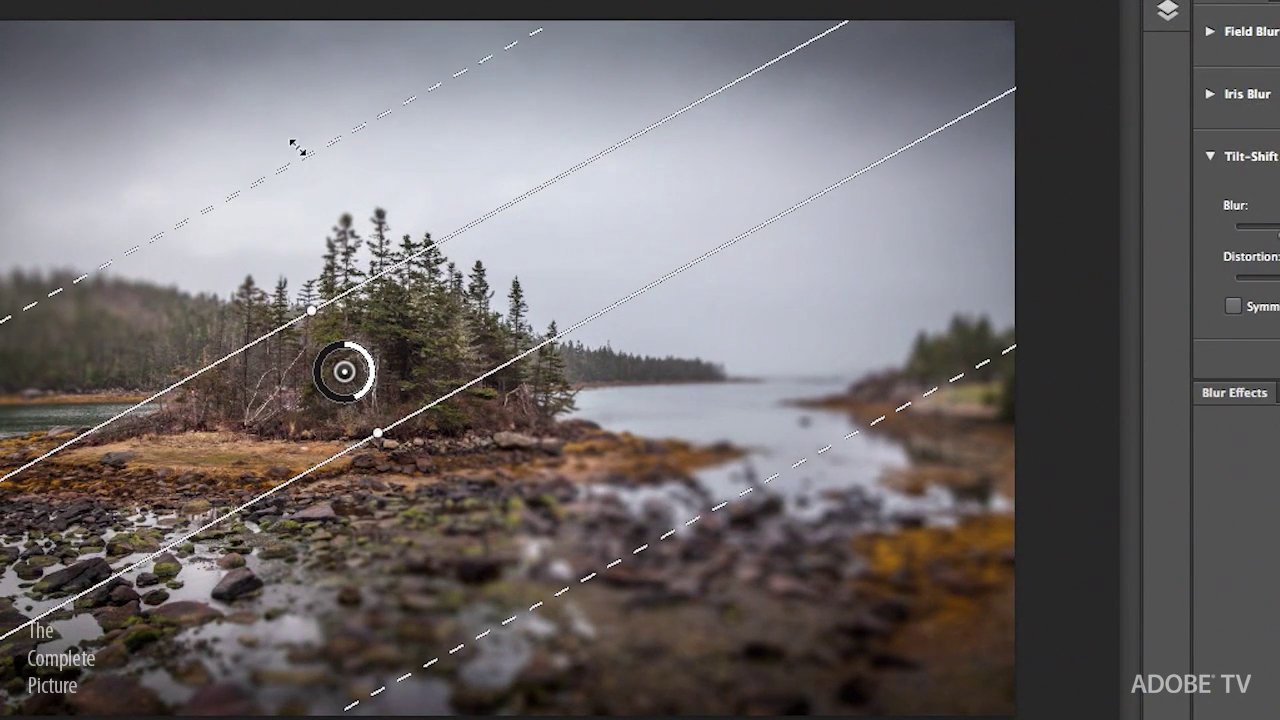
pyautogui.moveTo(297, 147); pyautogui.dragTo(272, 125)
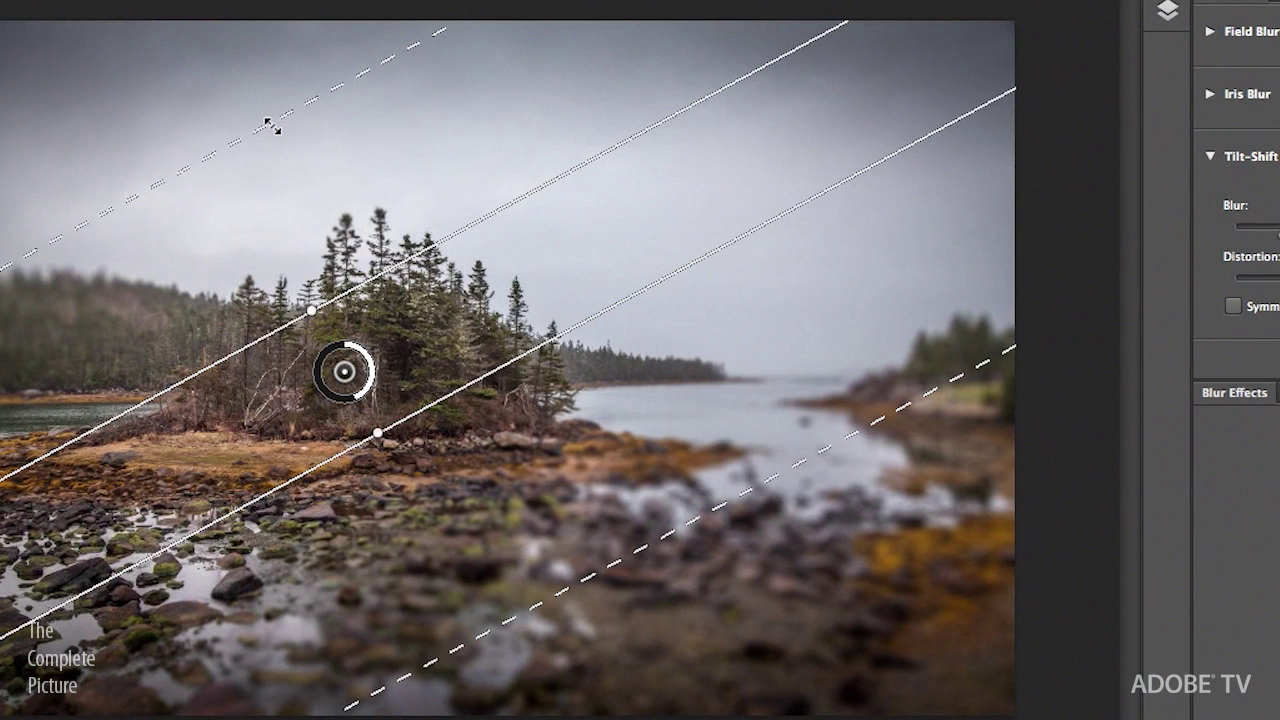
pyautogui.press('Return')
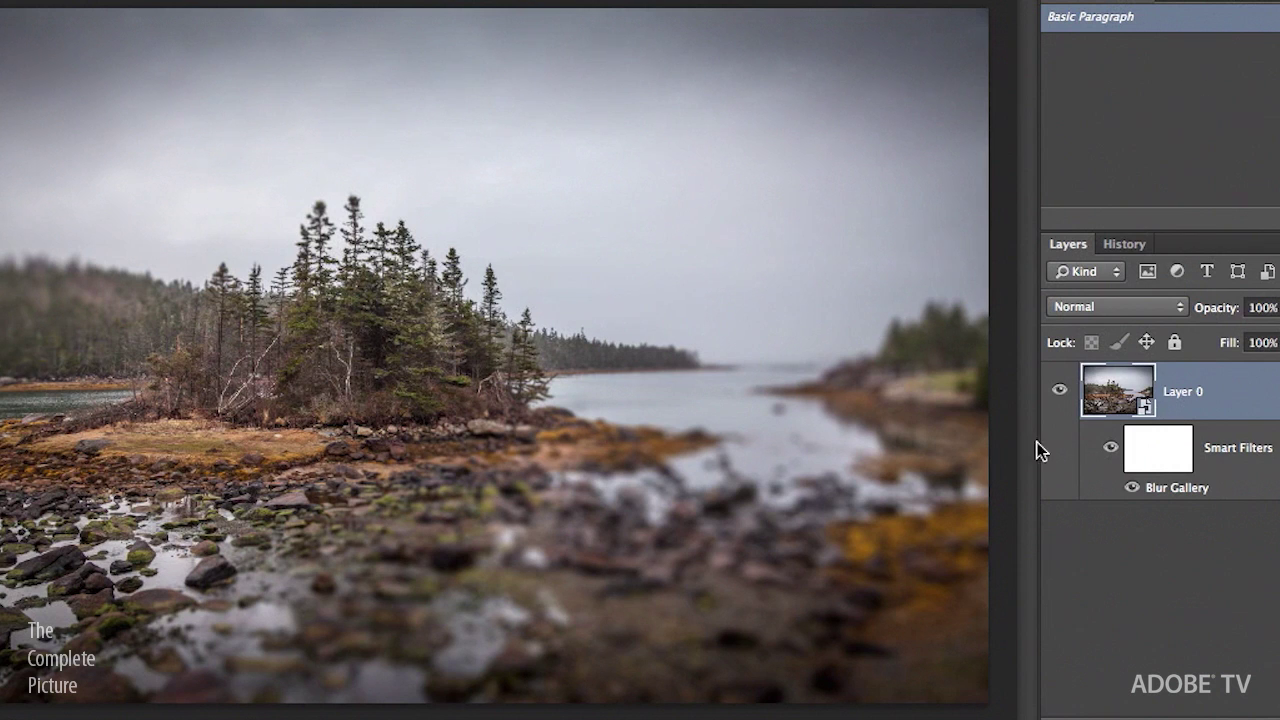
# Paint the smart filter mask with a ~165 px brush to unblur the tree tops and left trees.
pyautogui.click(1152, 455)
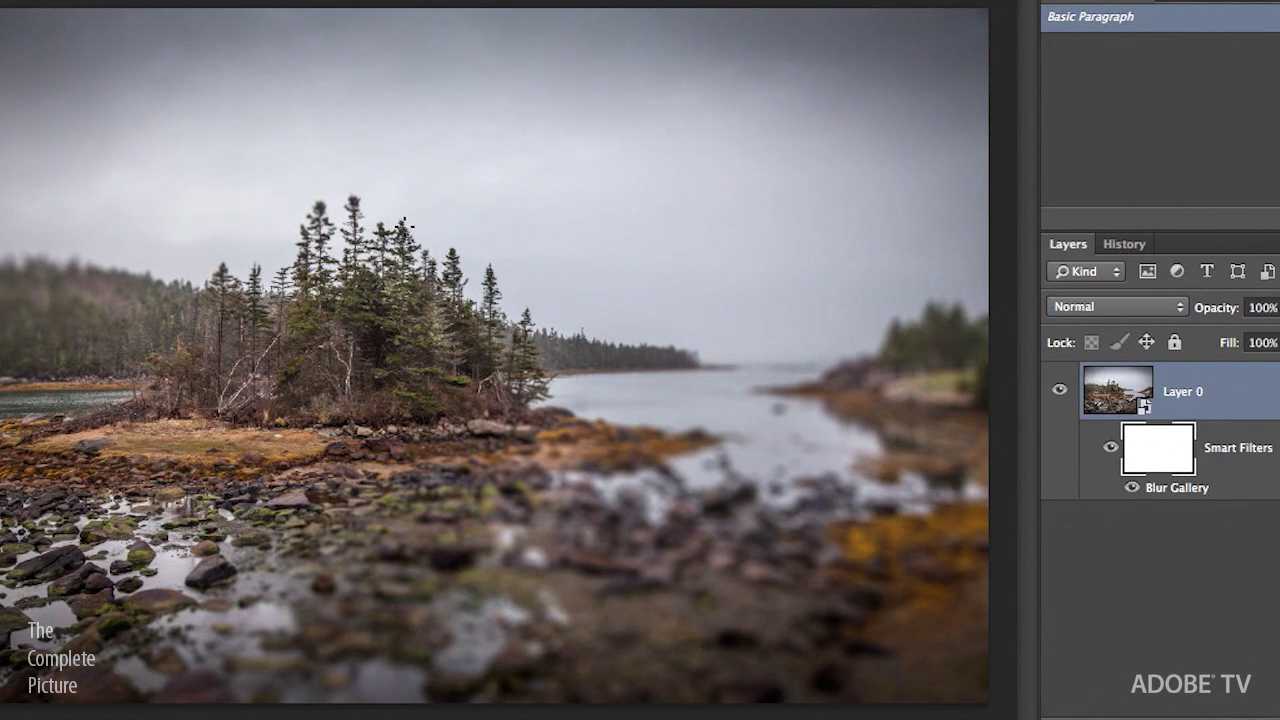
pyautogui.moveTo(342, 211); pyautogui.dragTo(380, 223)
pyautogui.scroll(5, 349, 210)
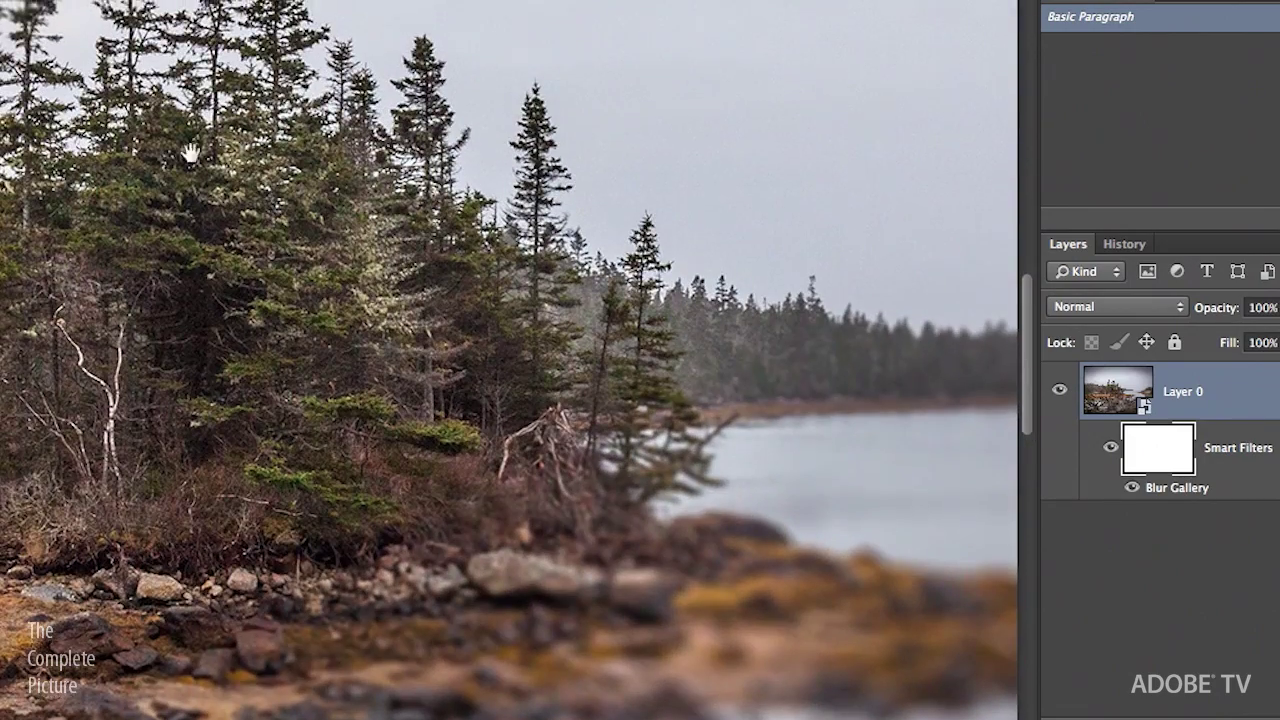
pyautogui.scroll(5, 349, 208)
pyautogui.moveTo(370, 222); pyautogui.dragTo(257, 263)
pyautogui.moveTo(225, 350)
pyautogui.mouseDown()
pyautogui.moveTo(43, 429)
pyautogui.moveTo(29, 457)
pyautogui.moveTo(148, 502)
pyautogui.moveTo(288, 485)
pyautogui.mouseUp()
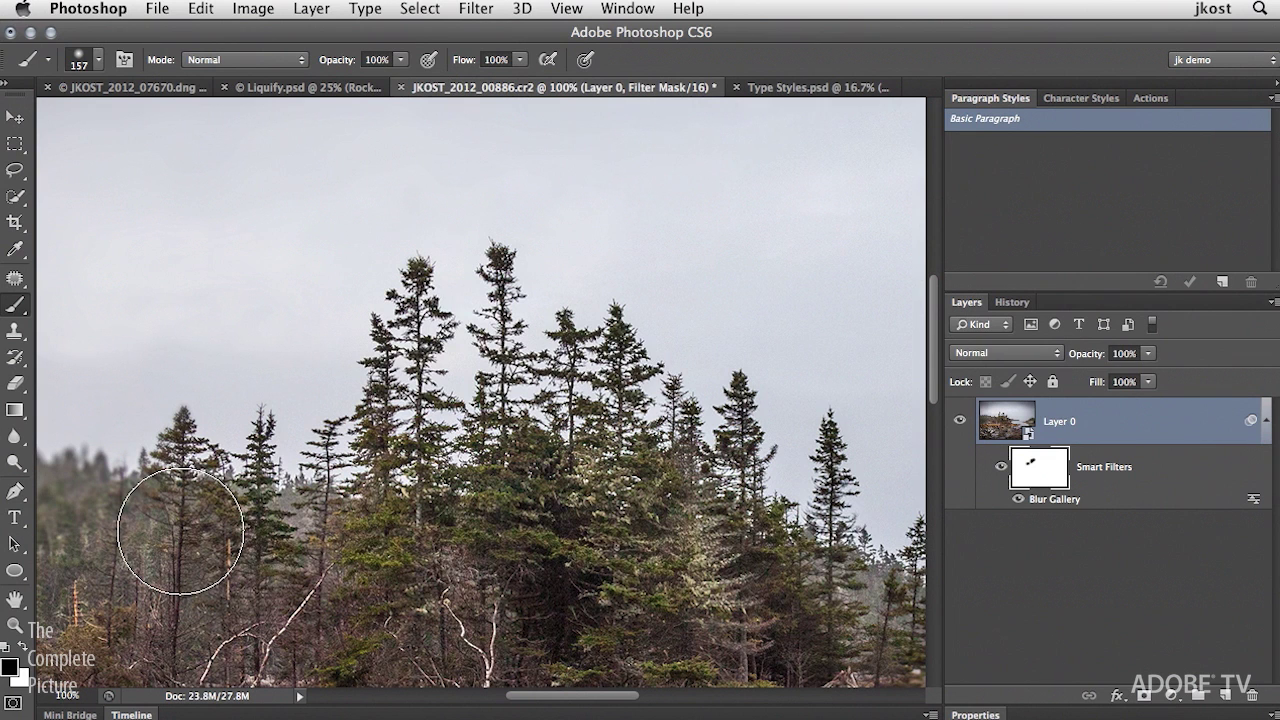
pyautogui.press('super+o')
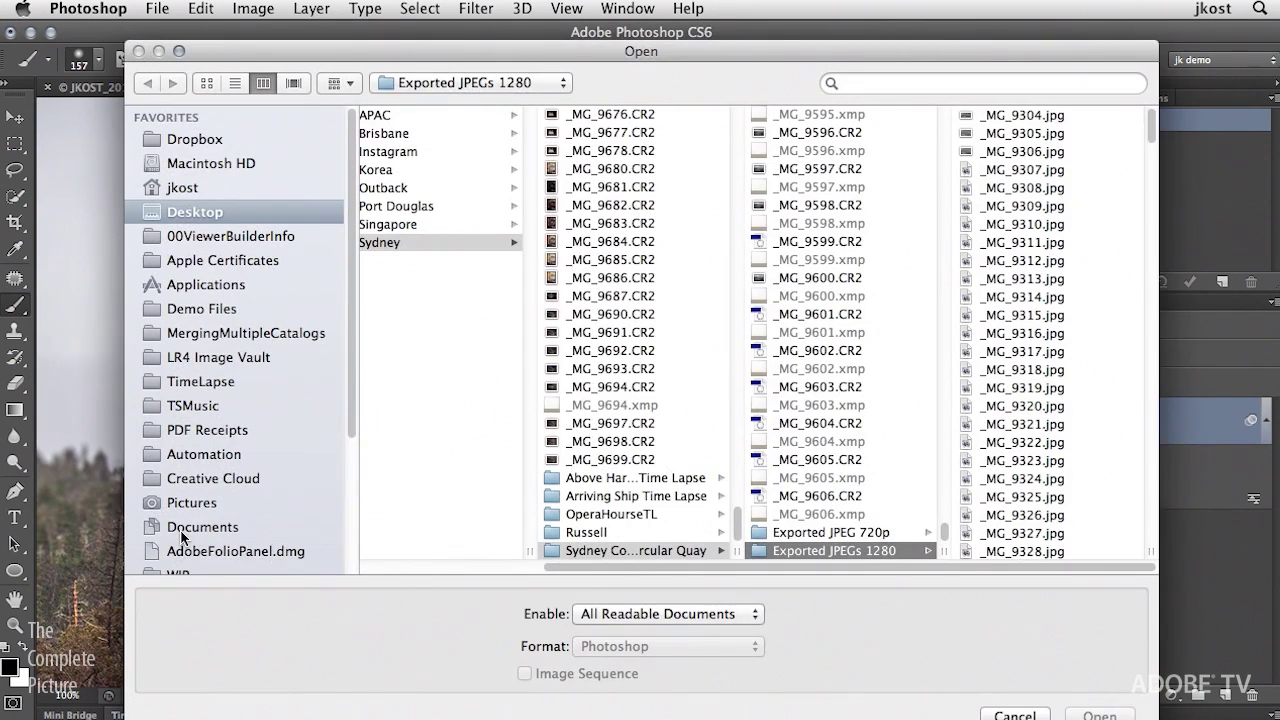
# Open _MG_9304.jpg and following frames as an image sequence at 15 fps.
pyautogui.click(1020, 117)
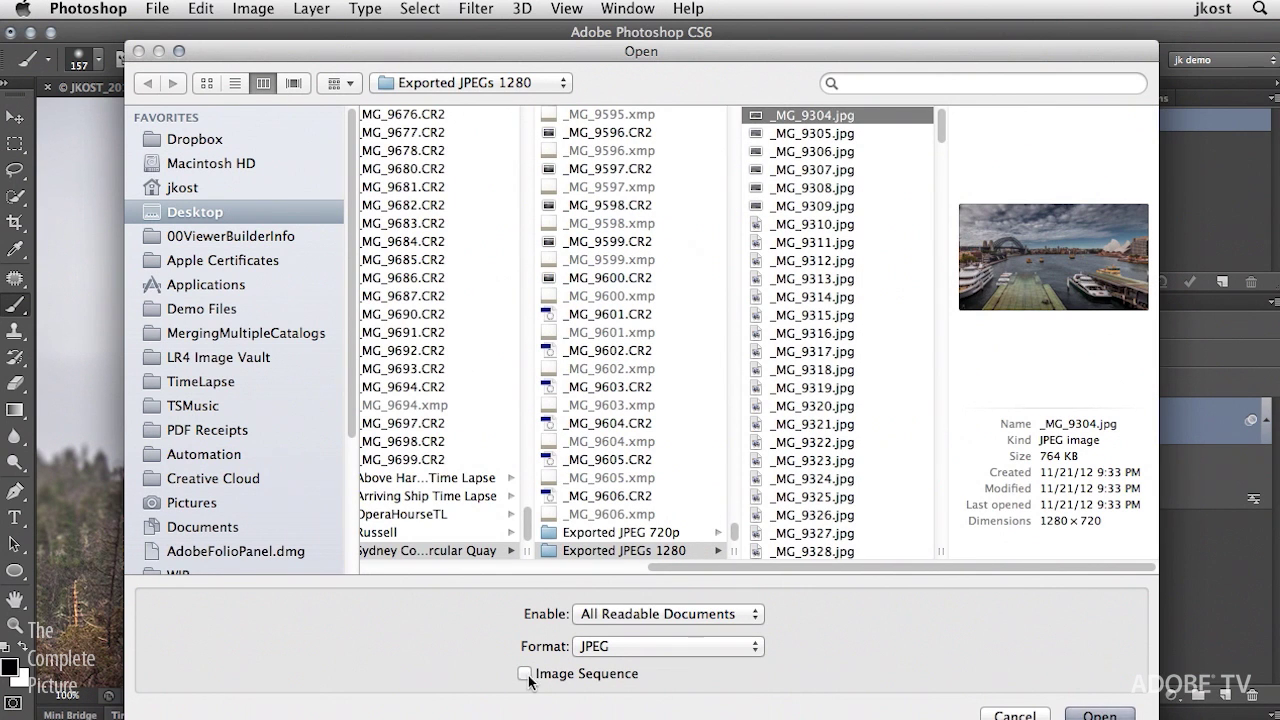
pyautogui.click(525, 675)
pyautogui.click(1076, 713)
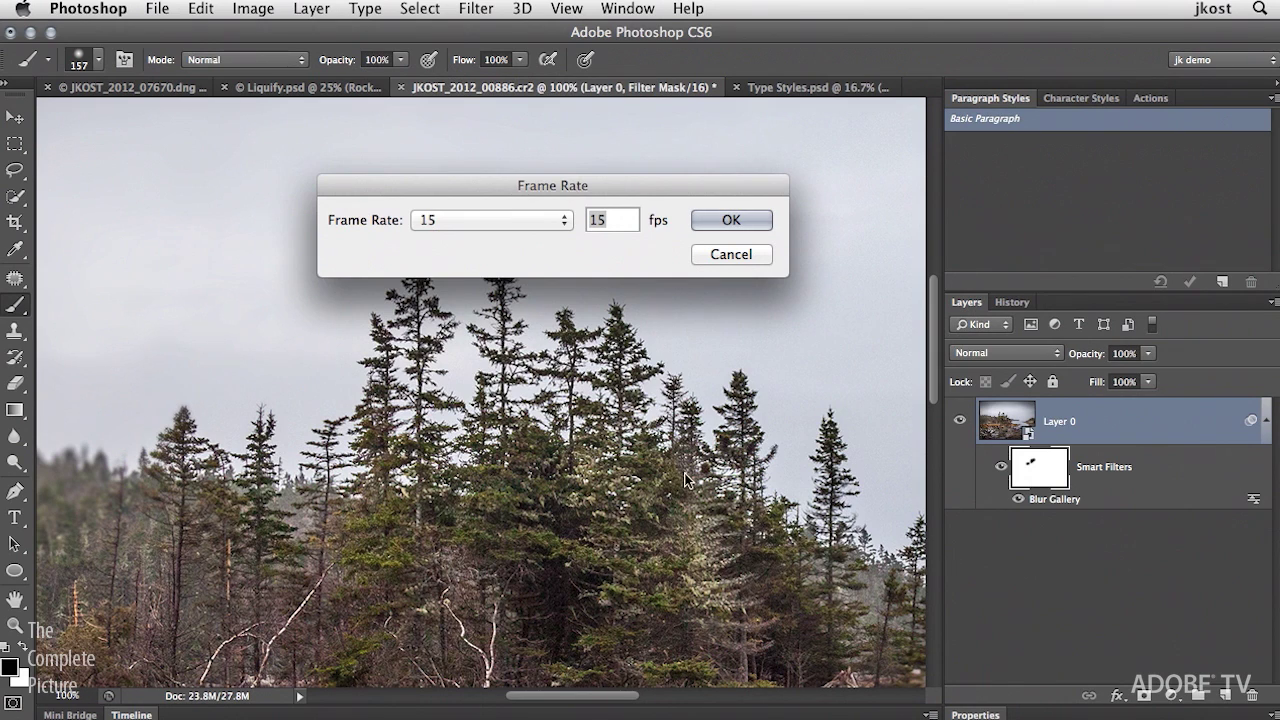
pyautogui.click(715, 222)
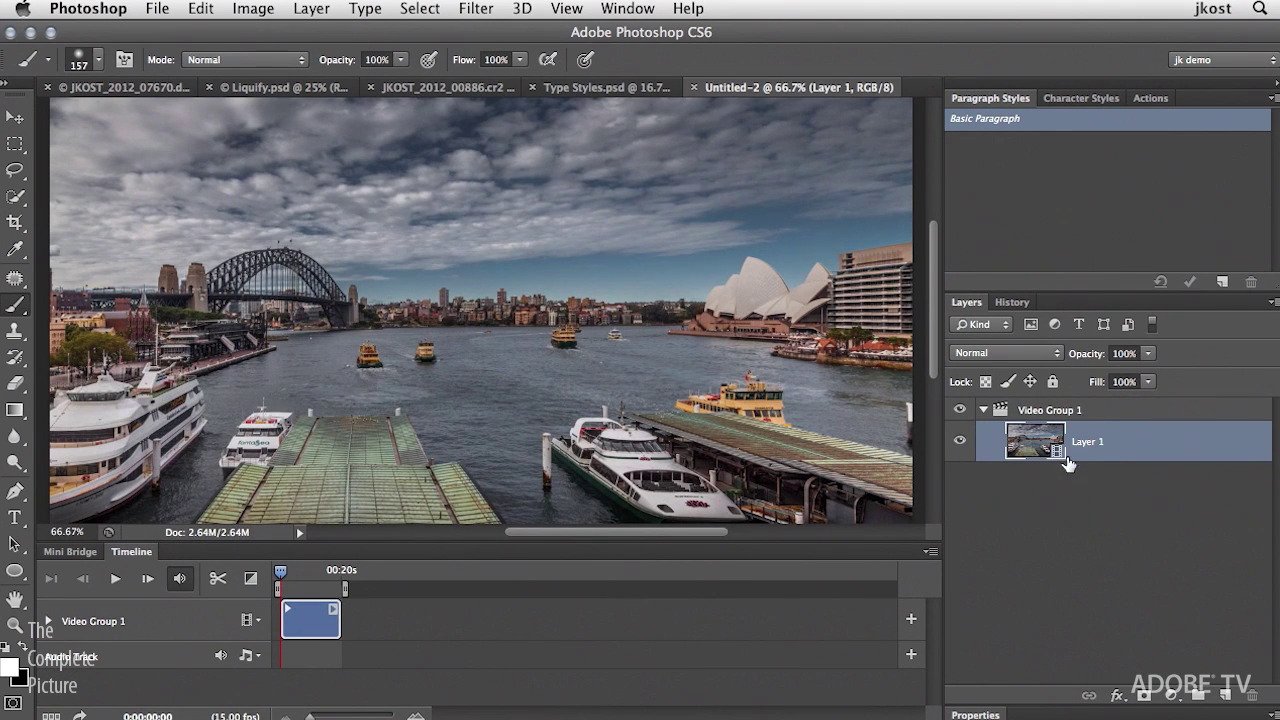
# Convert the harbour video's Layer 1 to a Smart Object and start a Tilt-Shift blur.
pyautogui.rightClick(1147, 447)
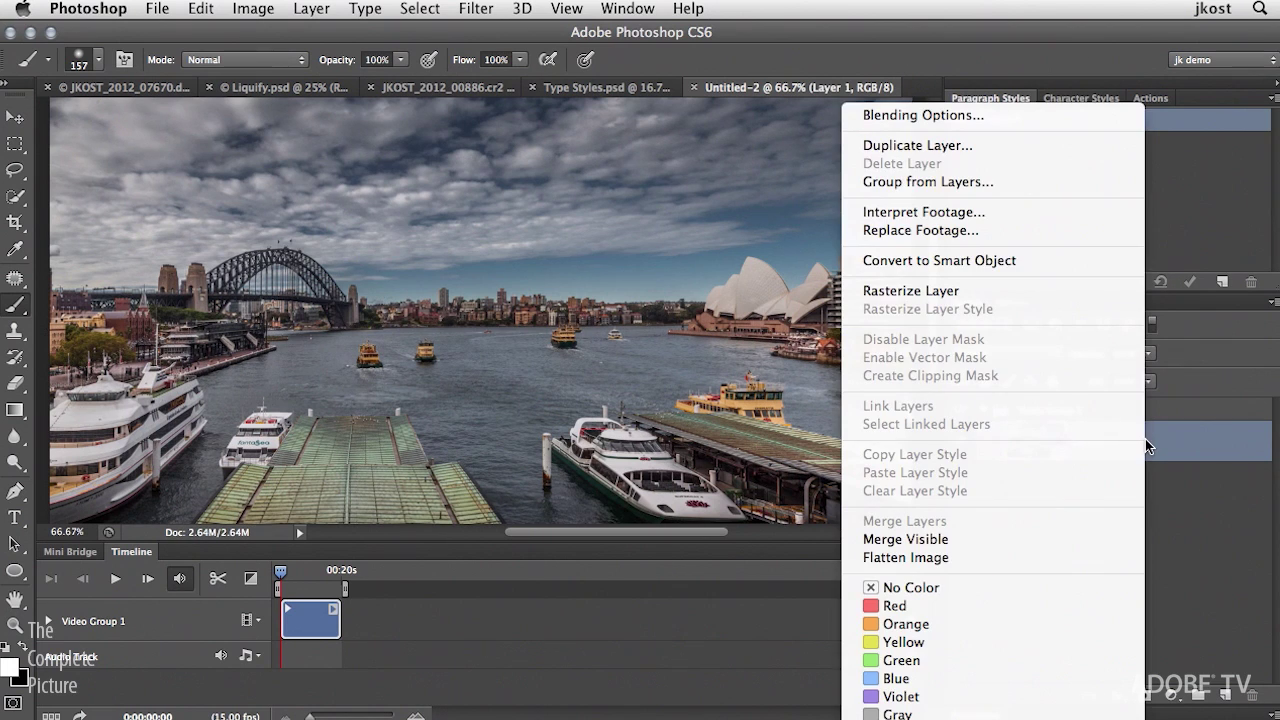
pyautogui.click(1034, 259)
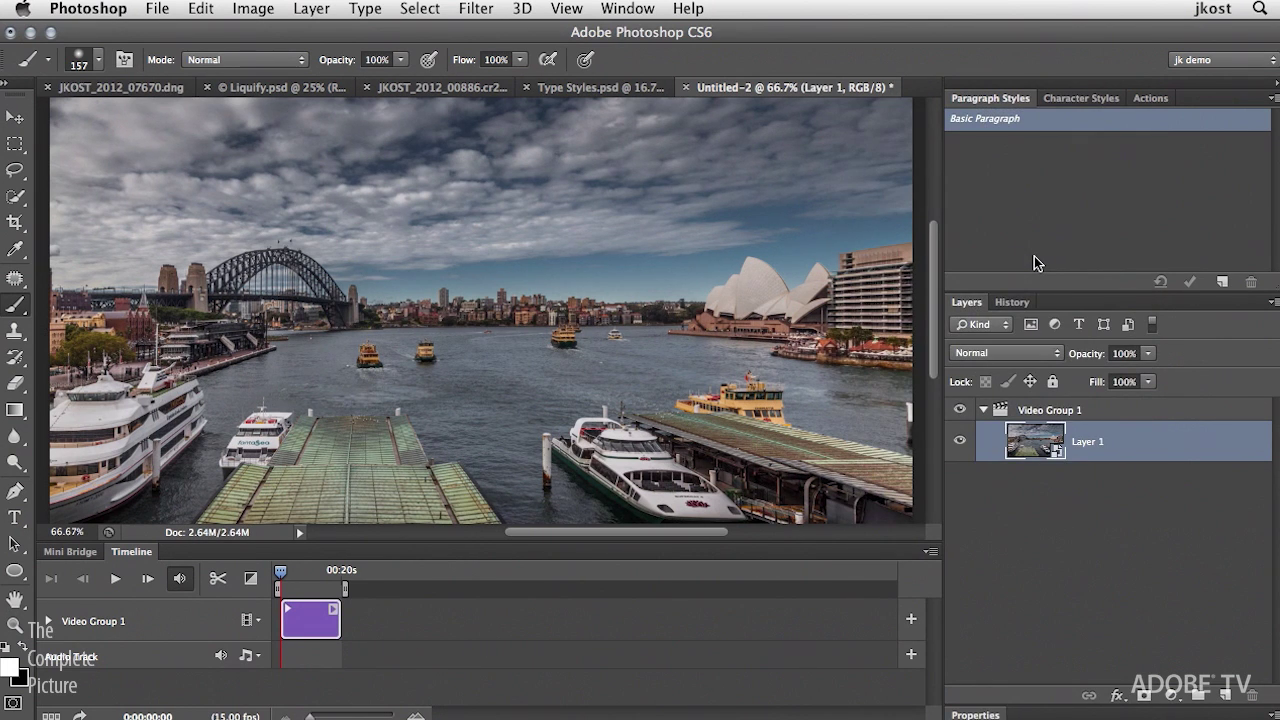
pyautogui.click(473, 9)
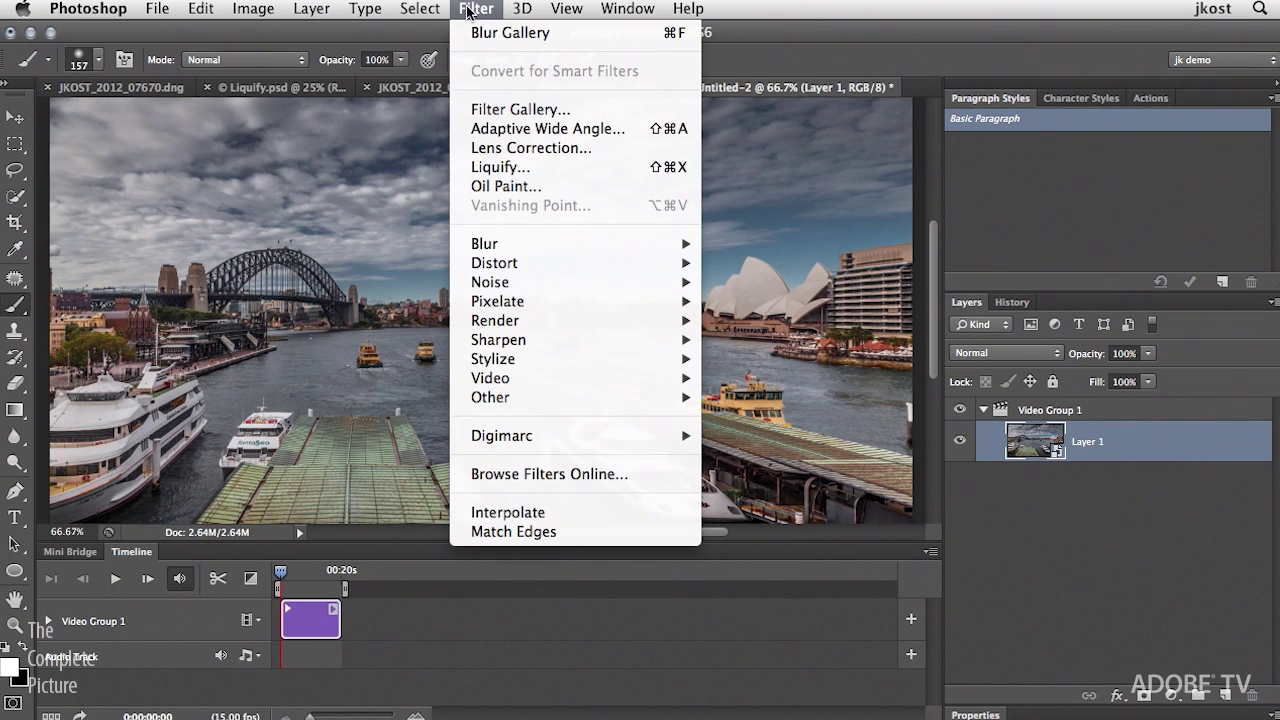
pyautogui.moveTo(495, 242)
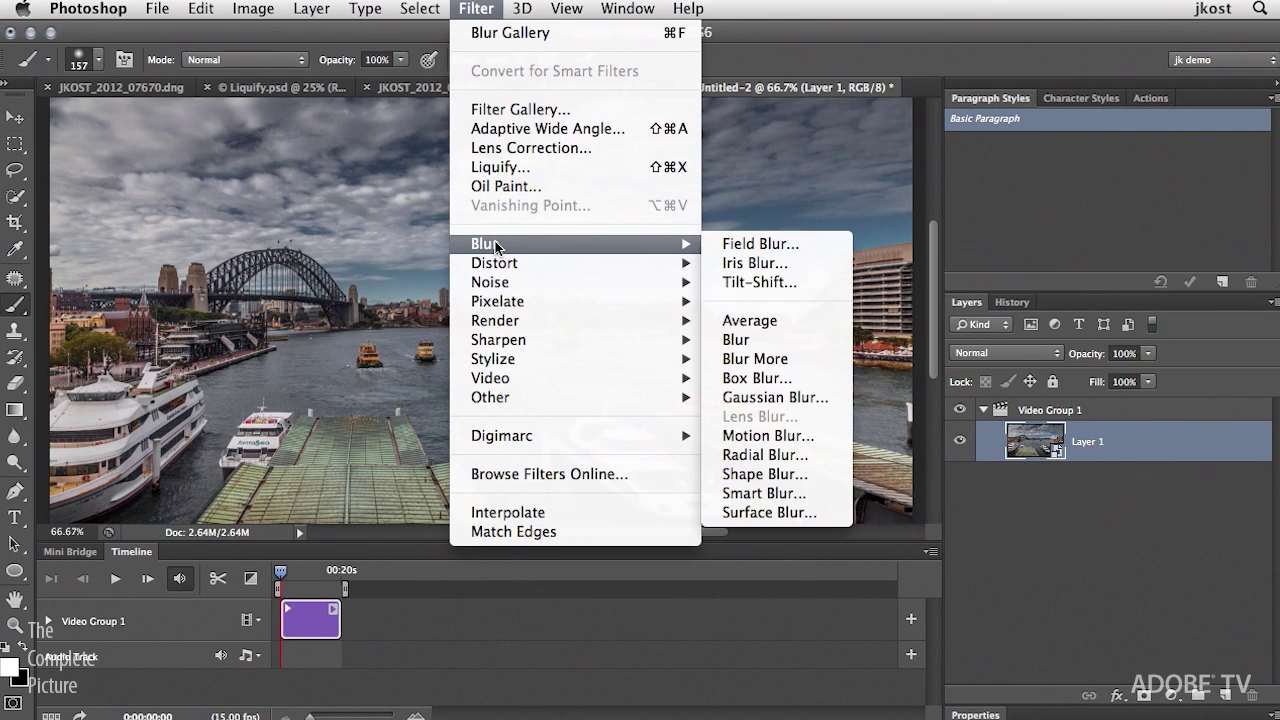
pyautogui.click(748, 284)
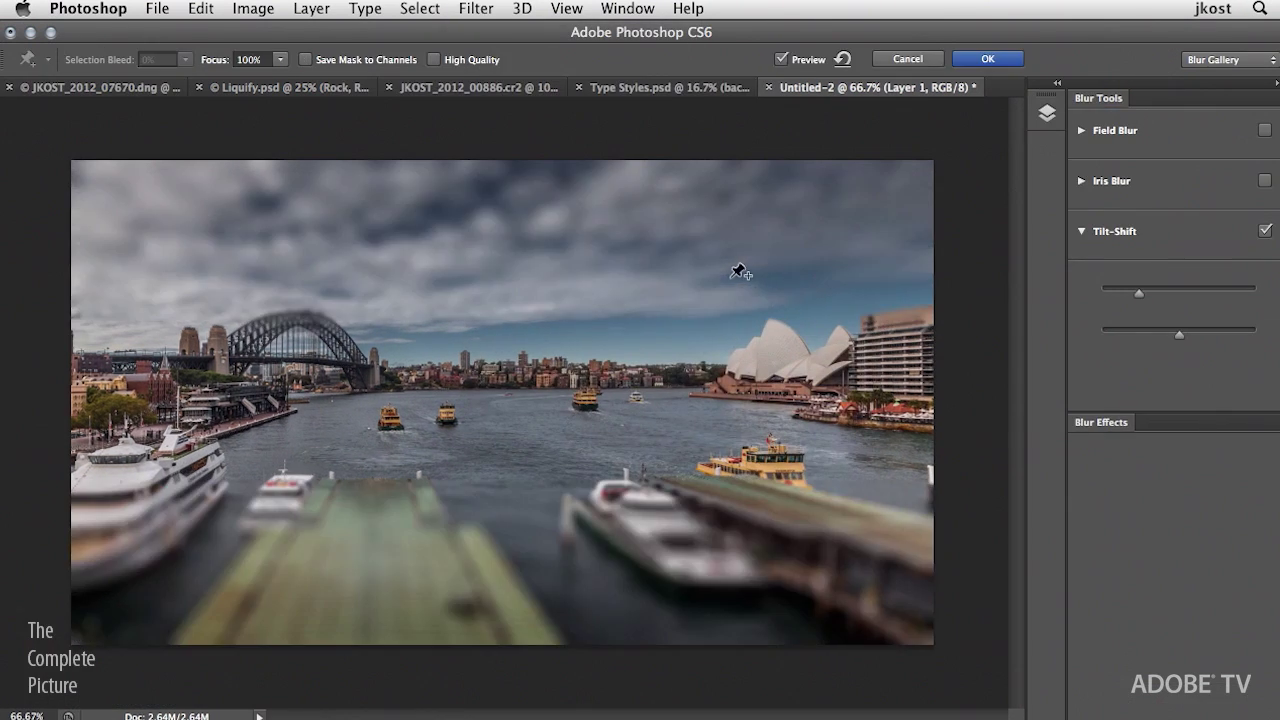
# Angle the harbour blur band steeply, widen its lower-right feather, and apply it as a smart filter.
pyautogui.moveTo(502, 354); pyautogui.dragTo(305, 314)
pyautogui.moveTo(681, 397); pyautogui.dragTo(712, 437)
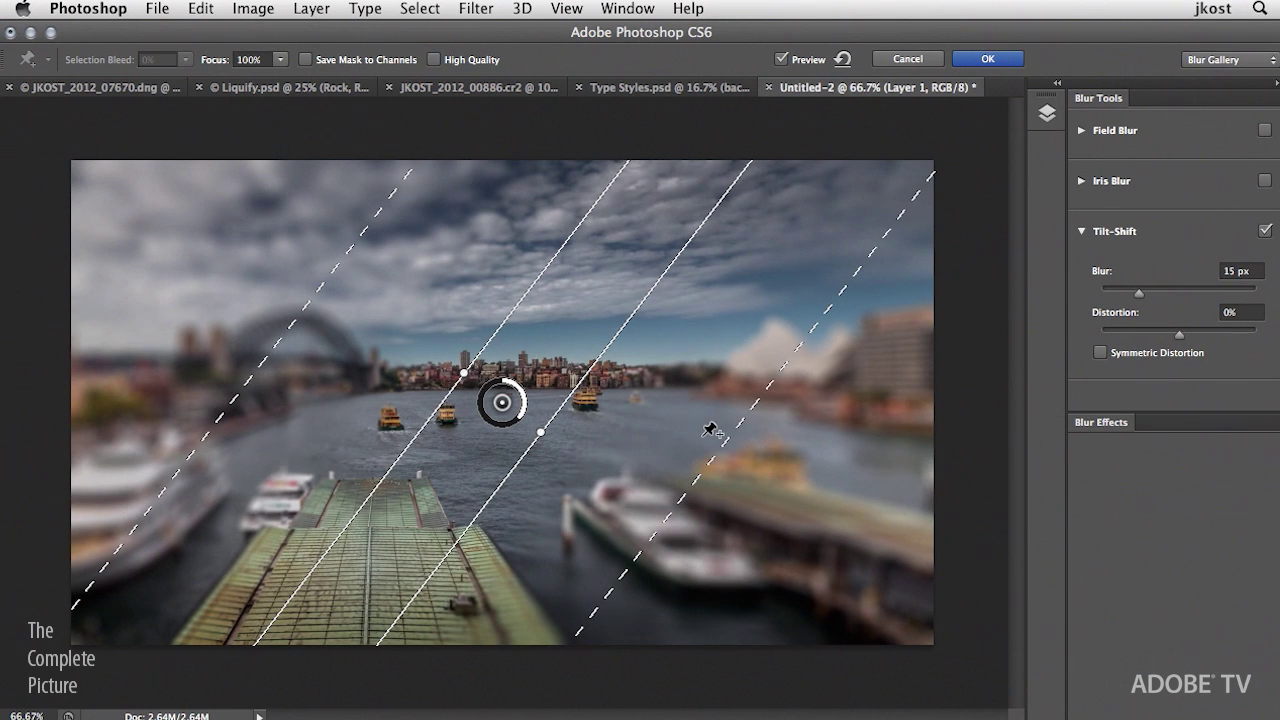
pyautogui.press('Return')
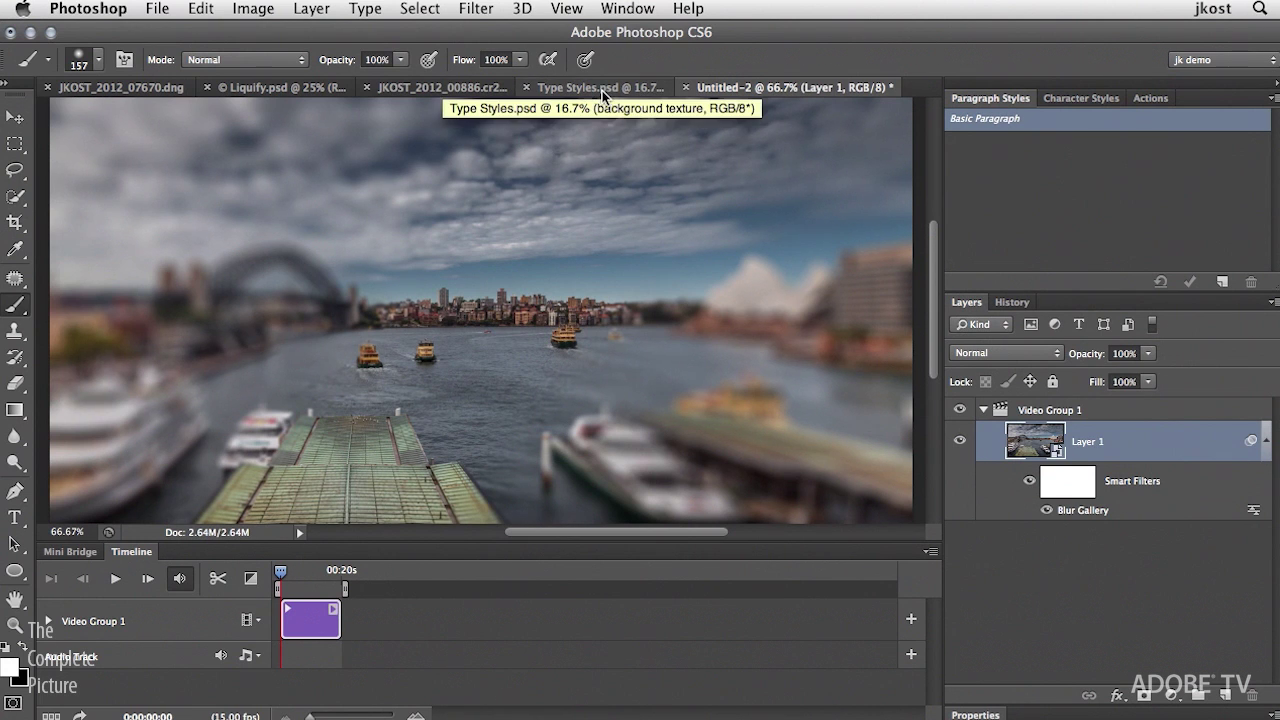
pyautogui.click(603, 90)
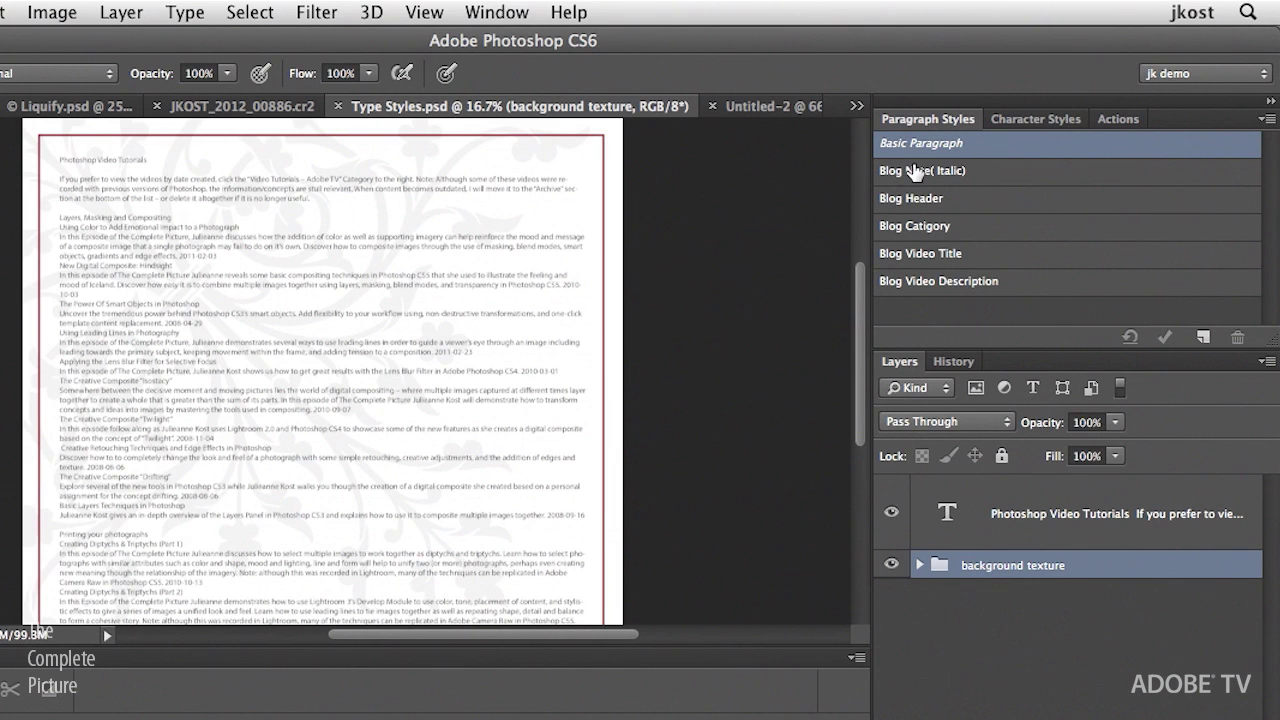
# Open the Paragraph Styles panel options menu for the Type Styles.psd document.
pyautogui.click(1267, 119)
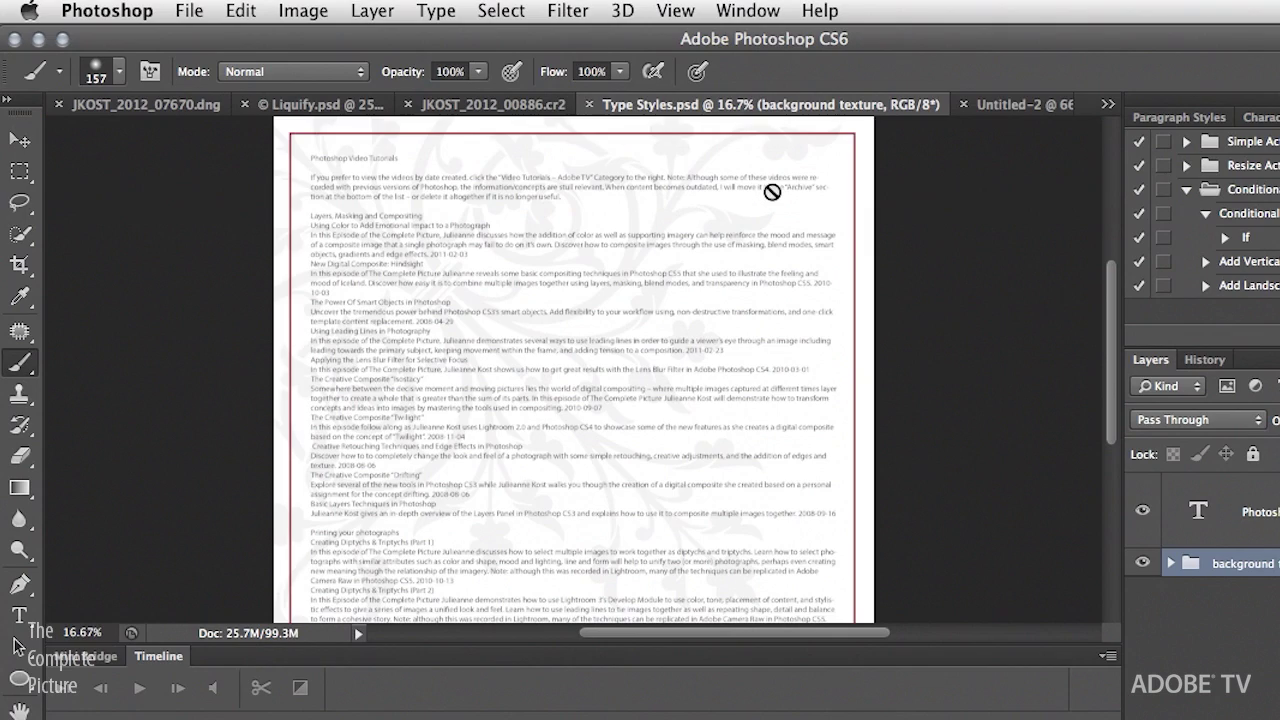
# Close Type Styles, the harbour video, Untitled-2, Liquify.psd and the DNG photo without saving.
pyautogui.press('super+w')
pyautogui.press('super+w')
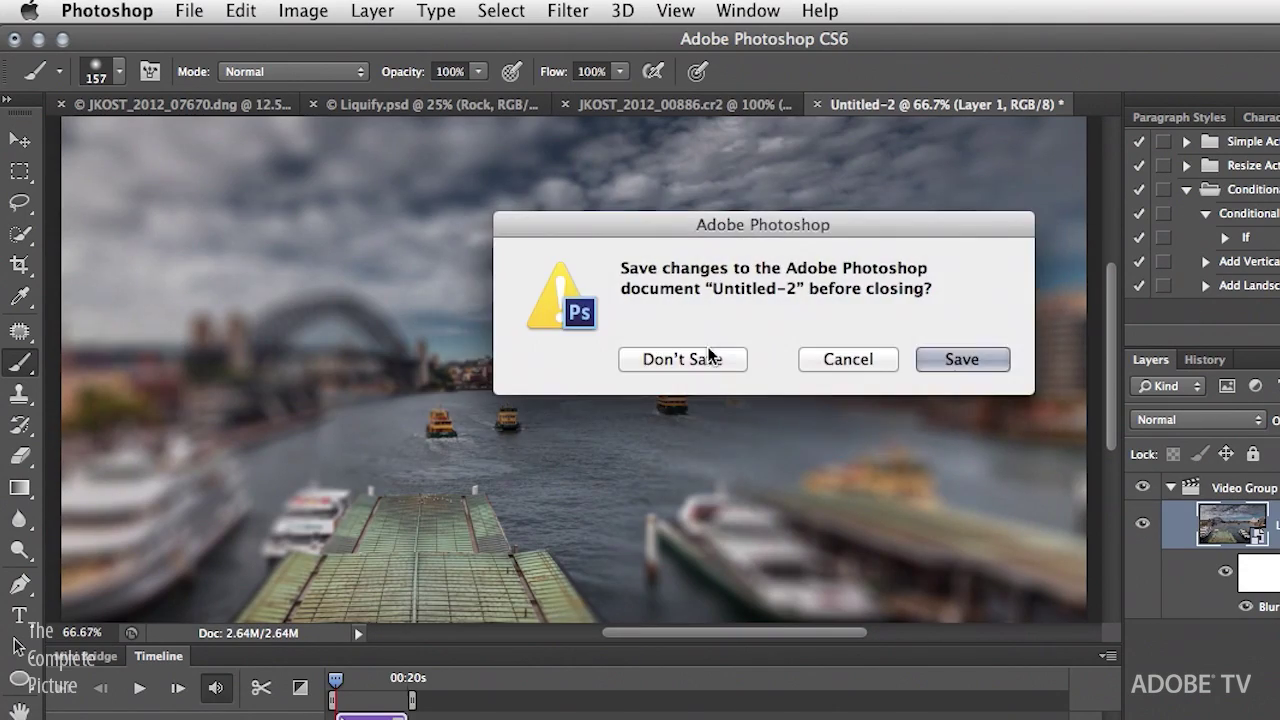
pyautogui.click(703, 358)
pyautogui.press('super+w')
pyautogui.click(730, 366)
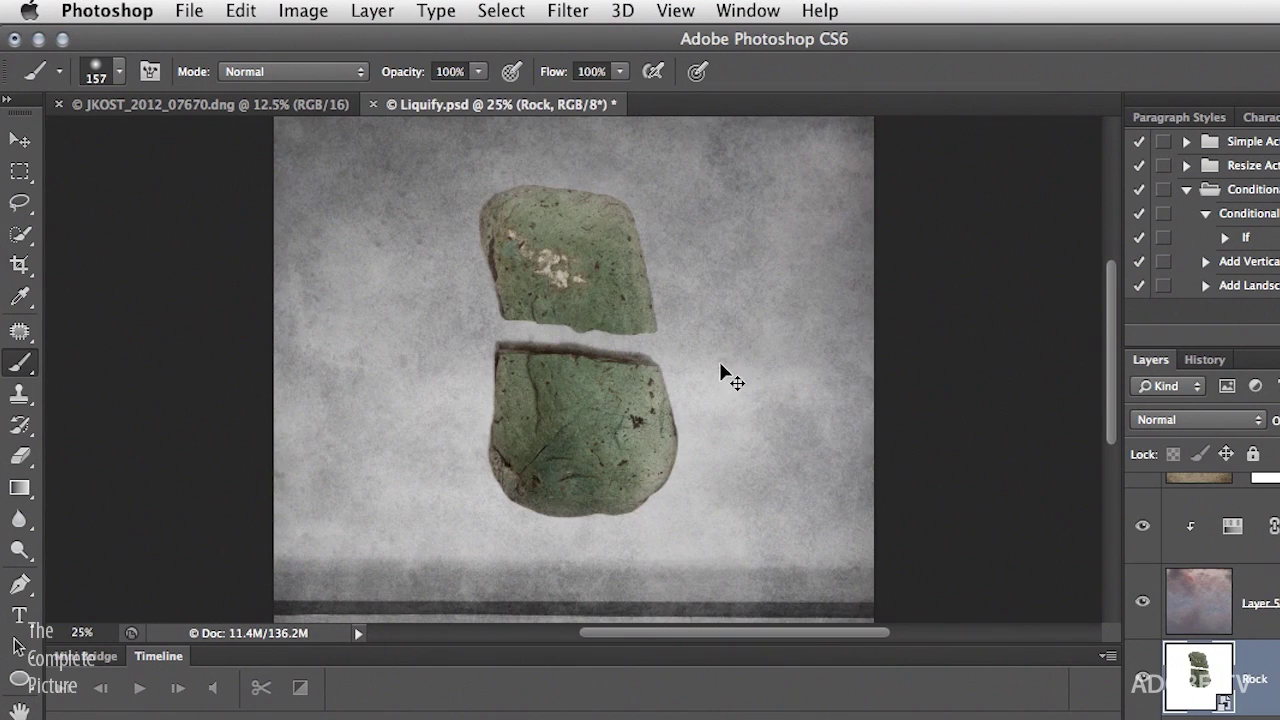
pyautogui.press('super+w')
pyautogui.click(720, 366)
pyautogui.press('super+w')
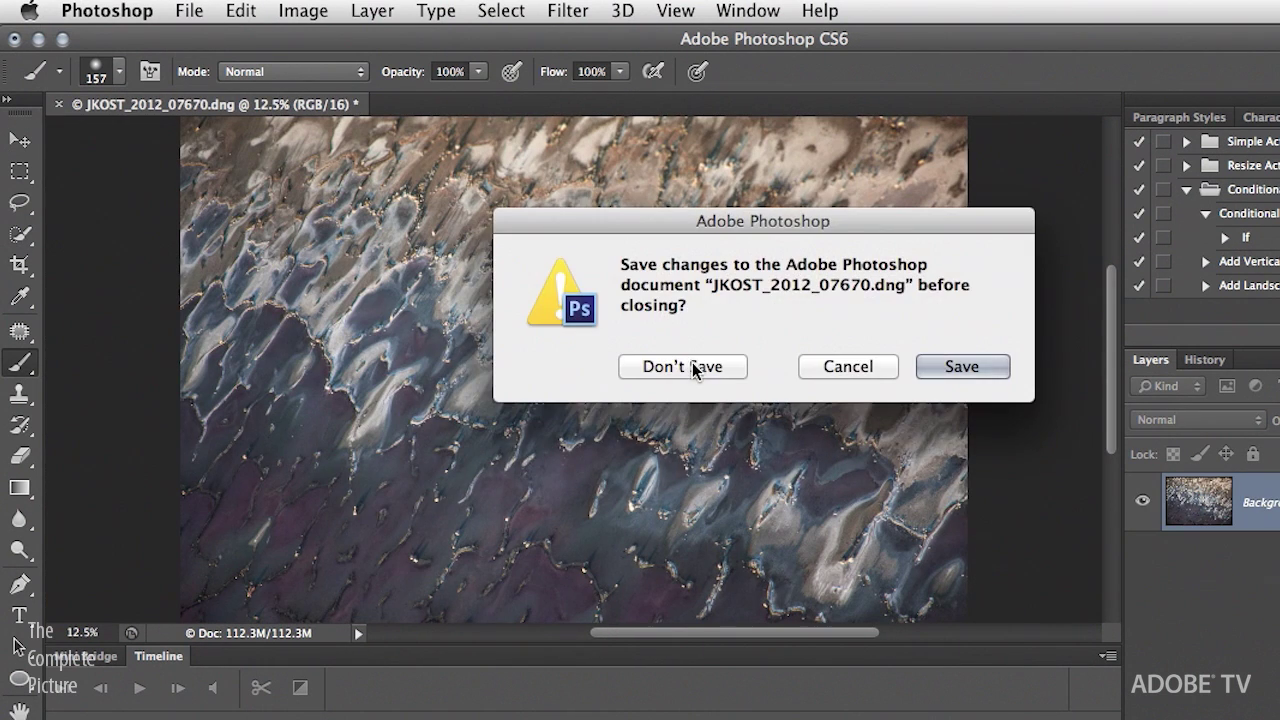
pyautogui.click(696, 367)
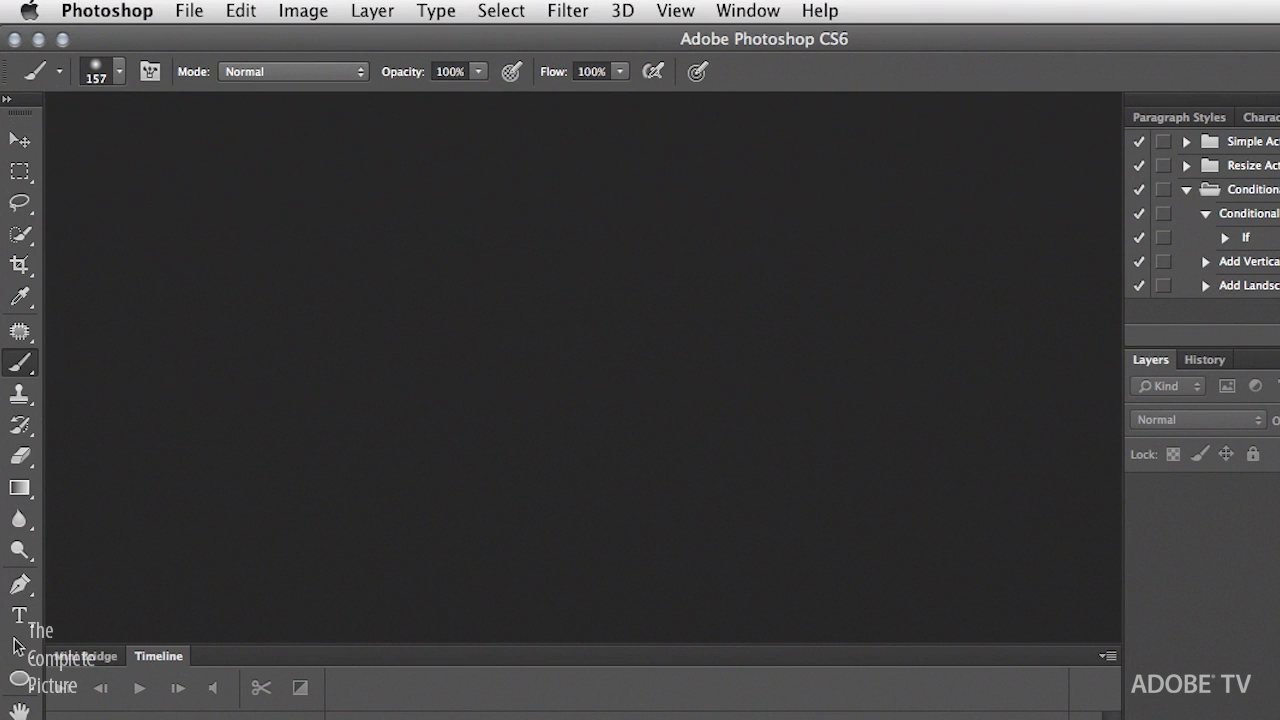
# Expand the Add Vertical Edge and Add Landscape Edge actions to list their steps.
pyautogui.moveTo(1150, 360); pyautogui.dragTo(1161, 300)
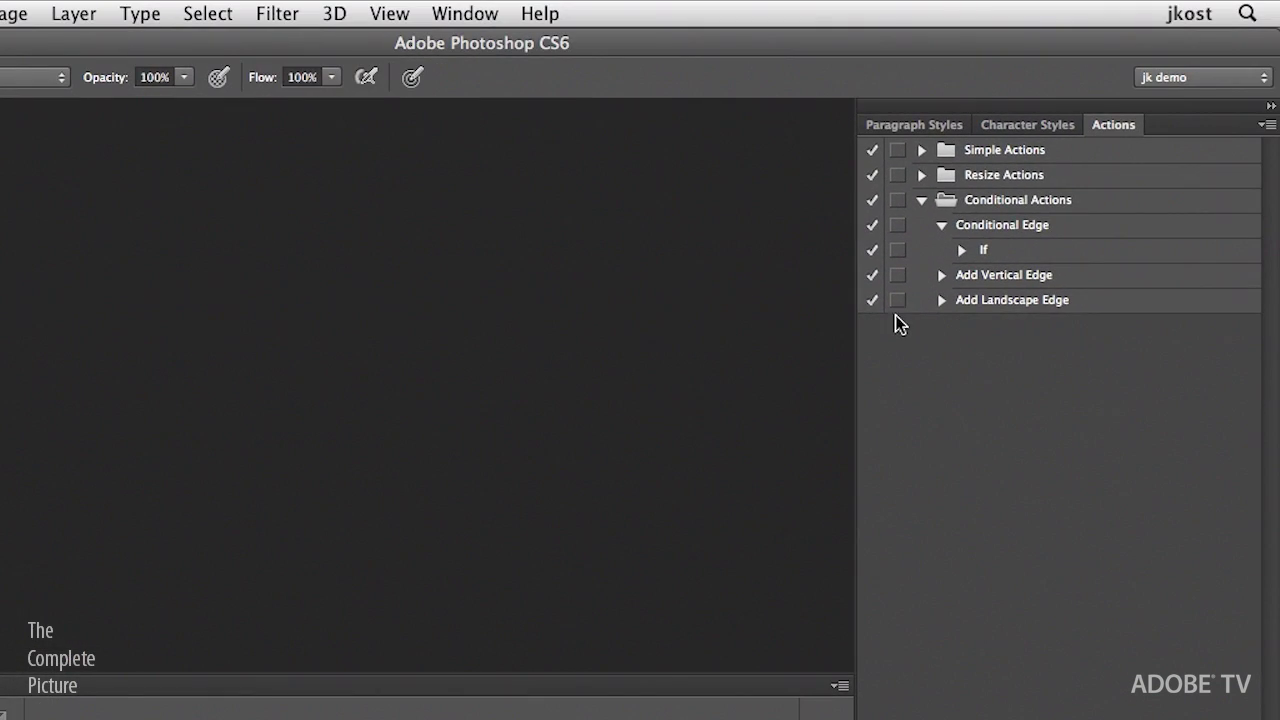
pyautogui.click(941, 276)
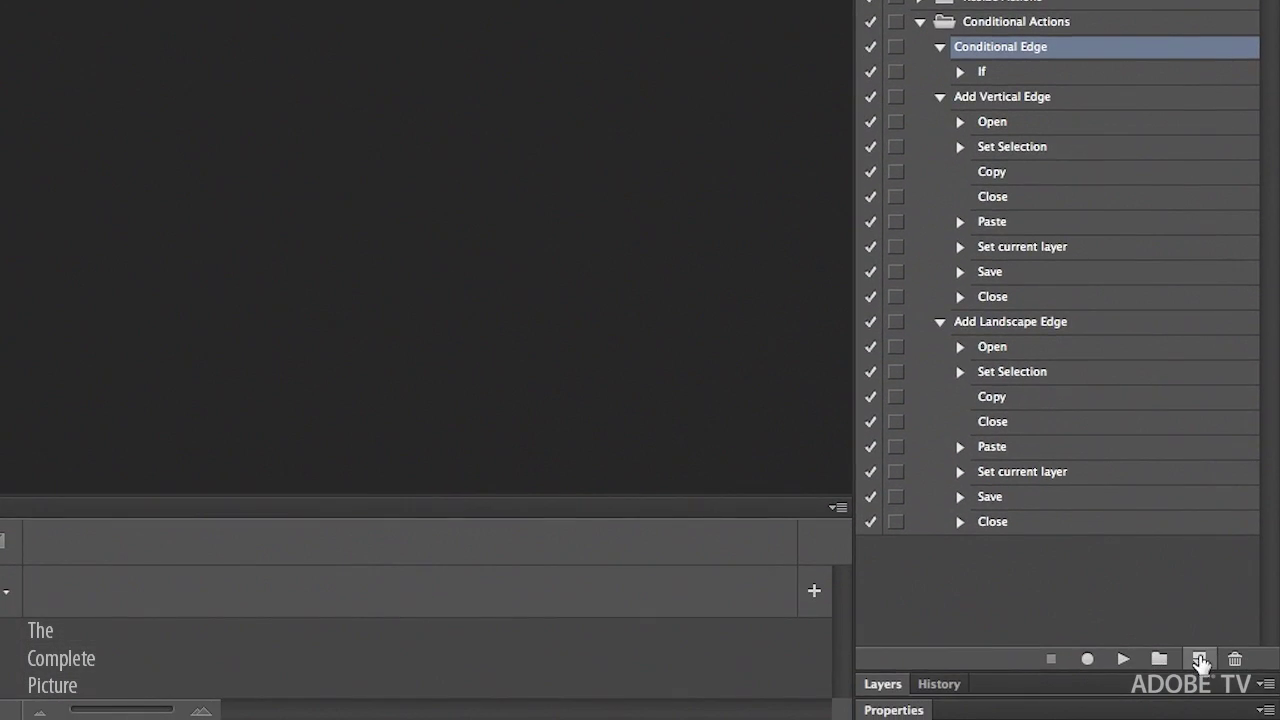
# Record a new 'test' action and insert a conditional testing Document Is Landscape.
pyautogui.click(1199, 659)
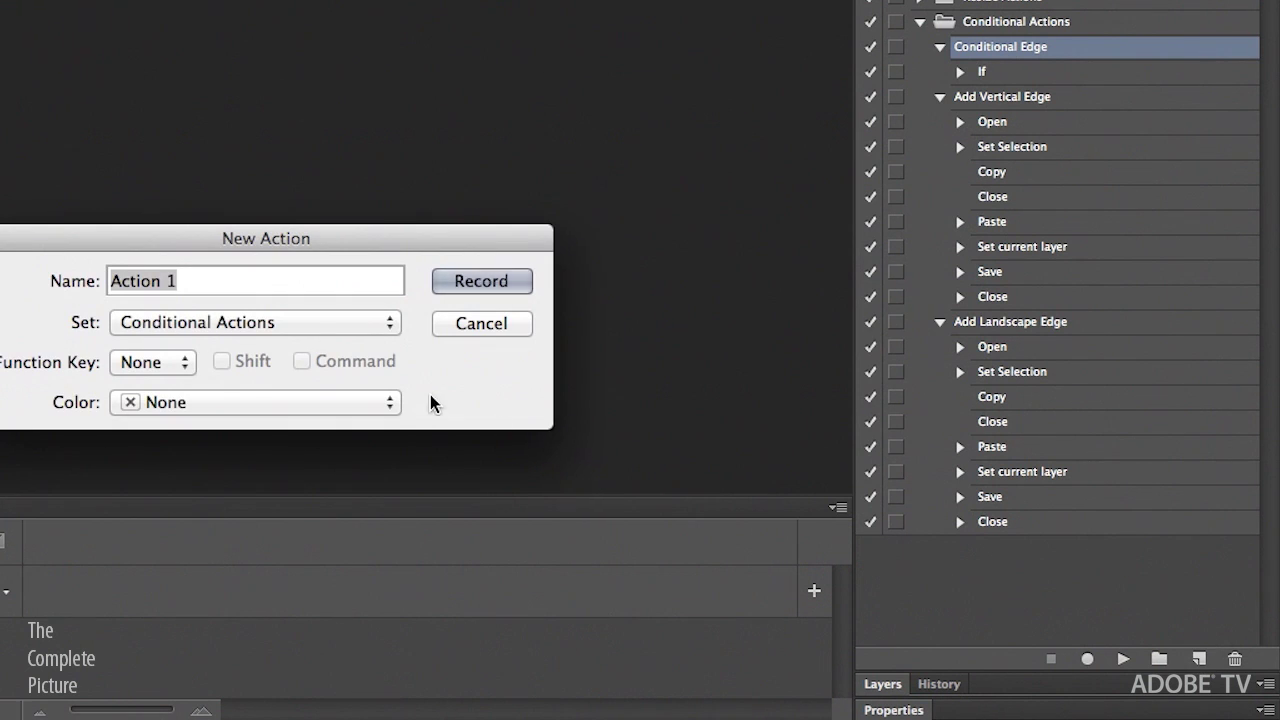
pyautogui.write('test')
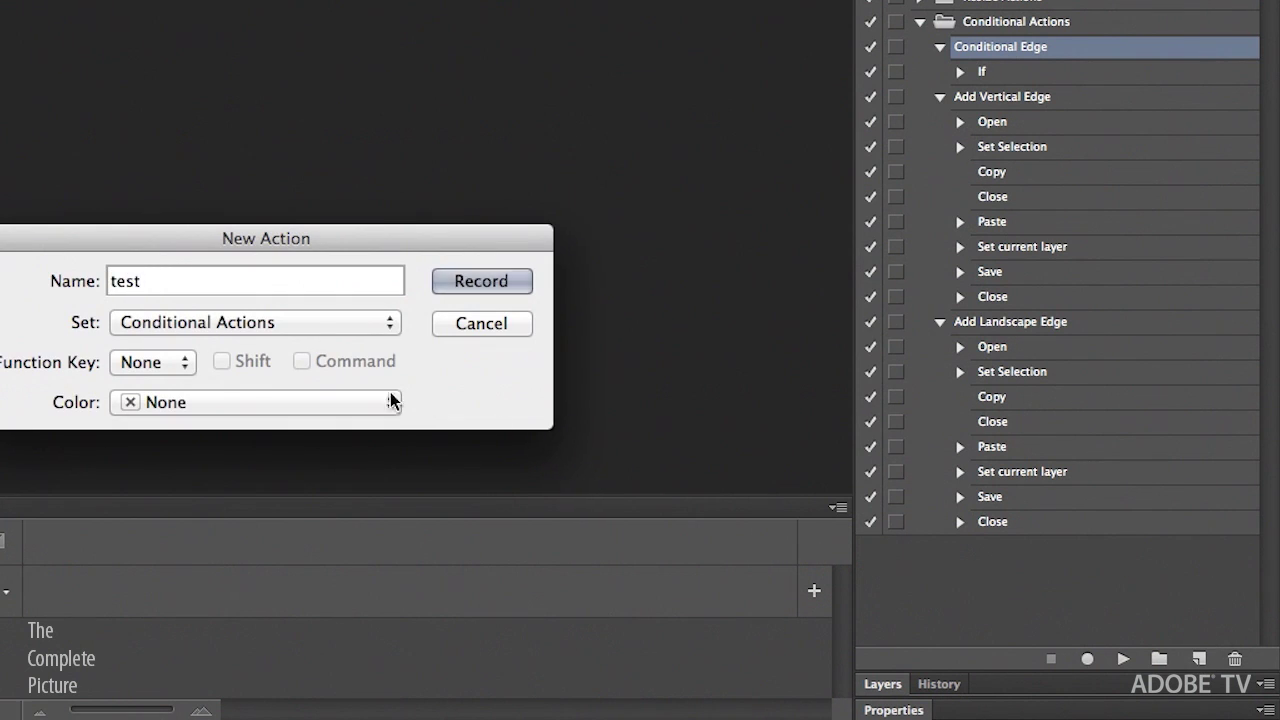
pyautogui.click(503, 283)
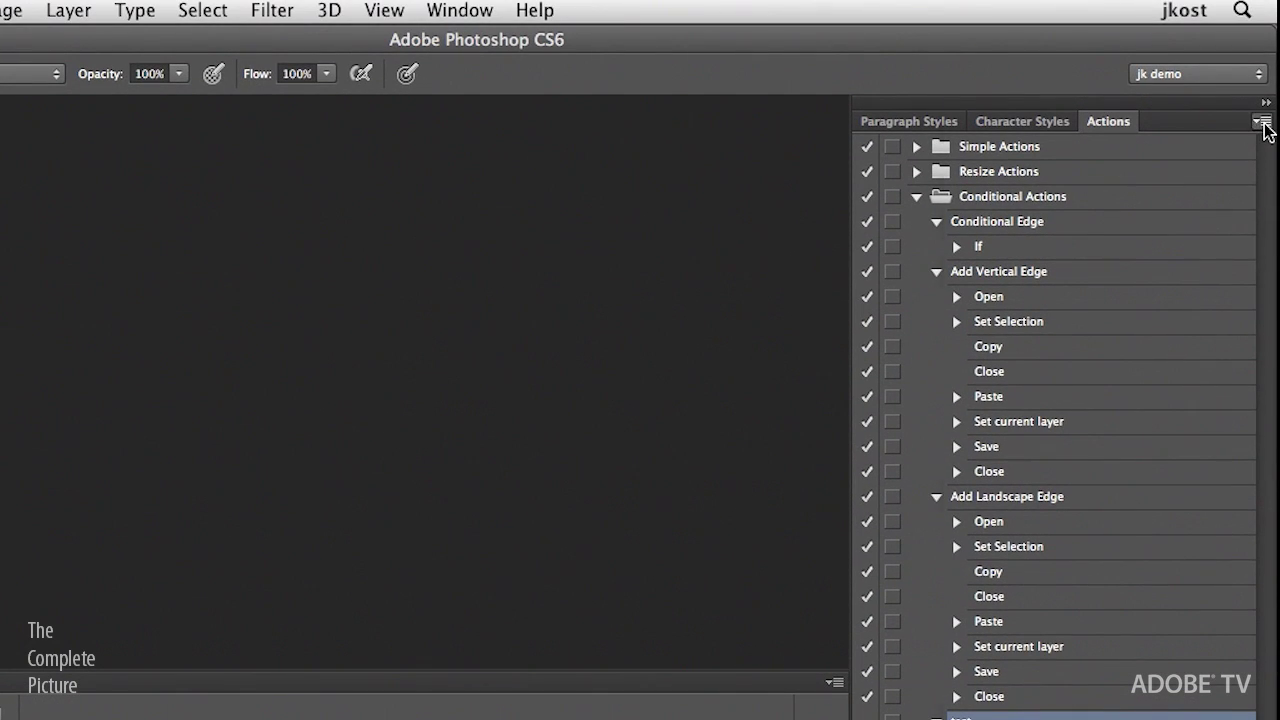
pyautogui.click(1263, 121)
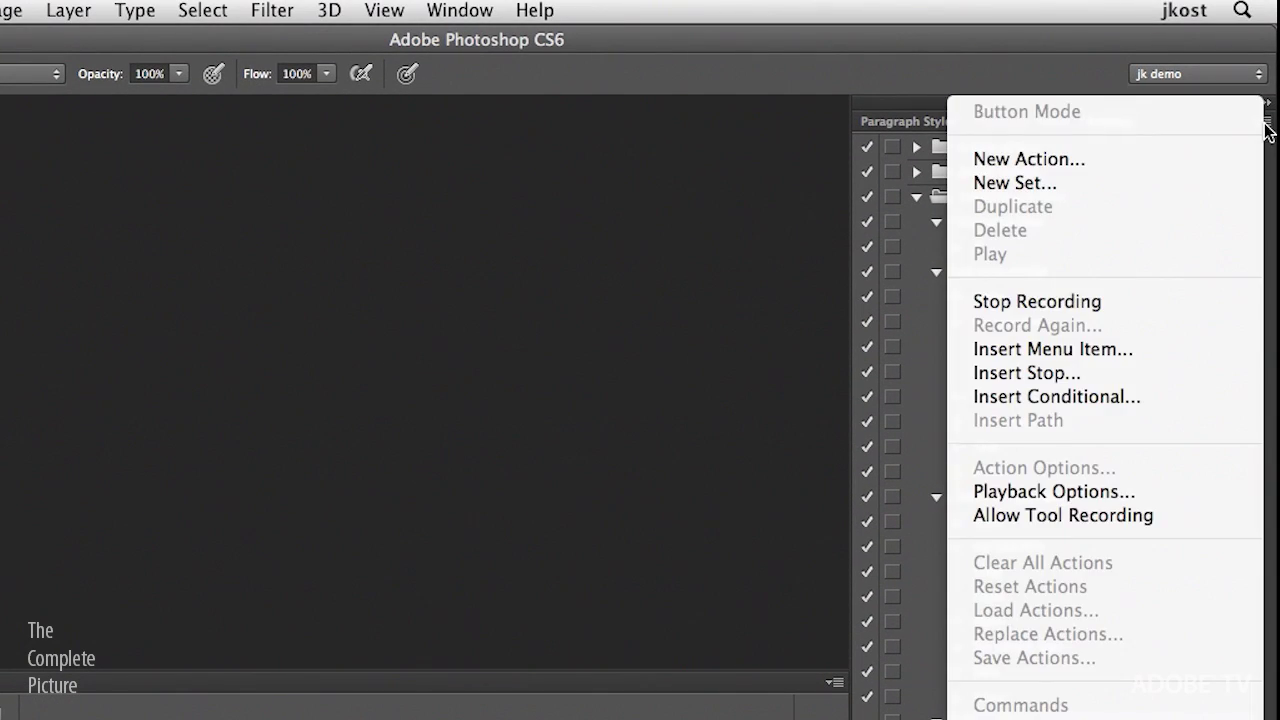
pyautogui.click(1114, 400)
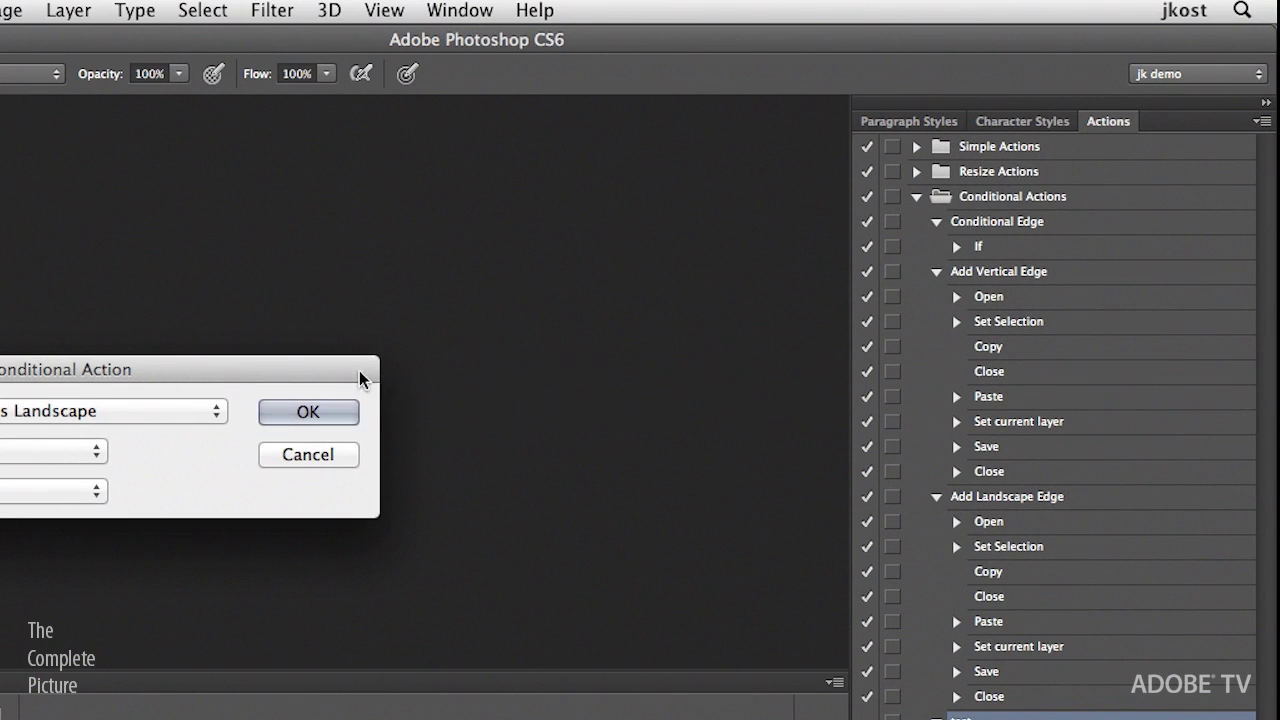
pyautogui.moveTo(310, 369); pyautogui.dragTo(563, 170)
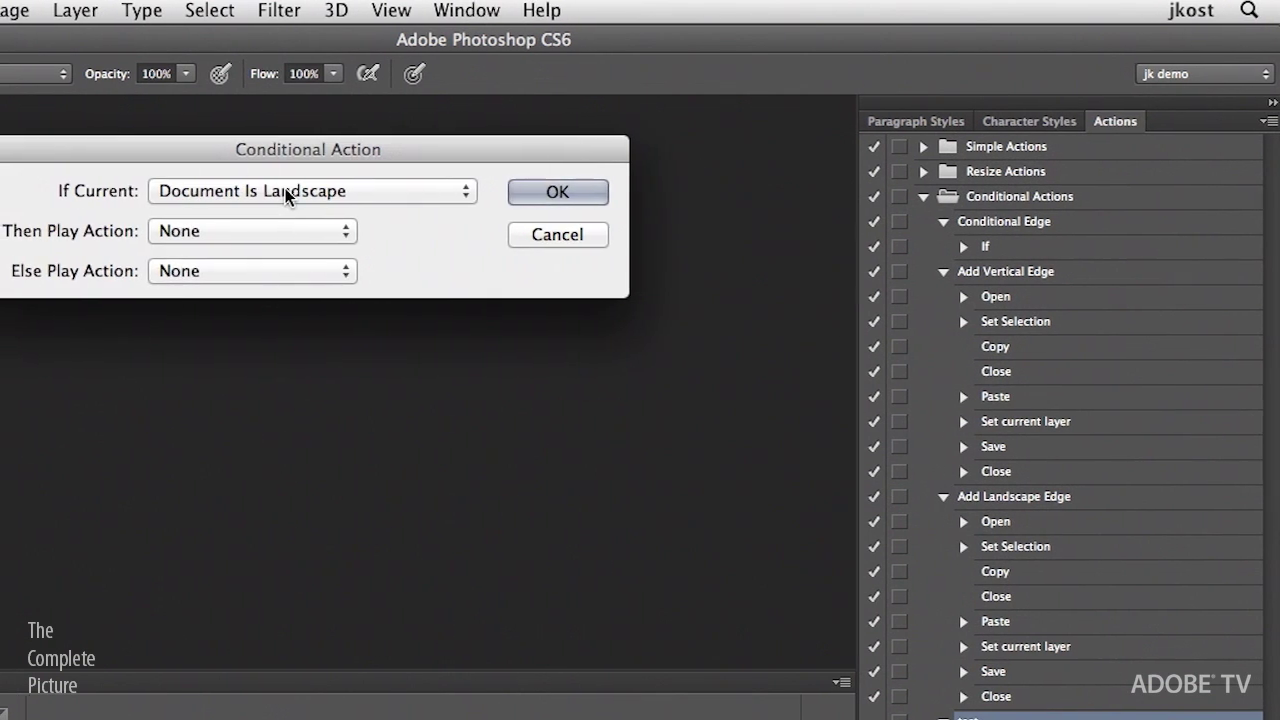
pyautogui.click(398, 198)
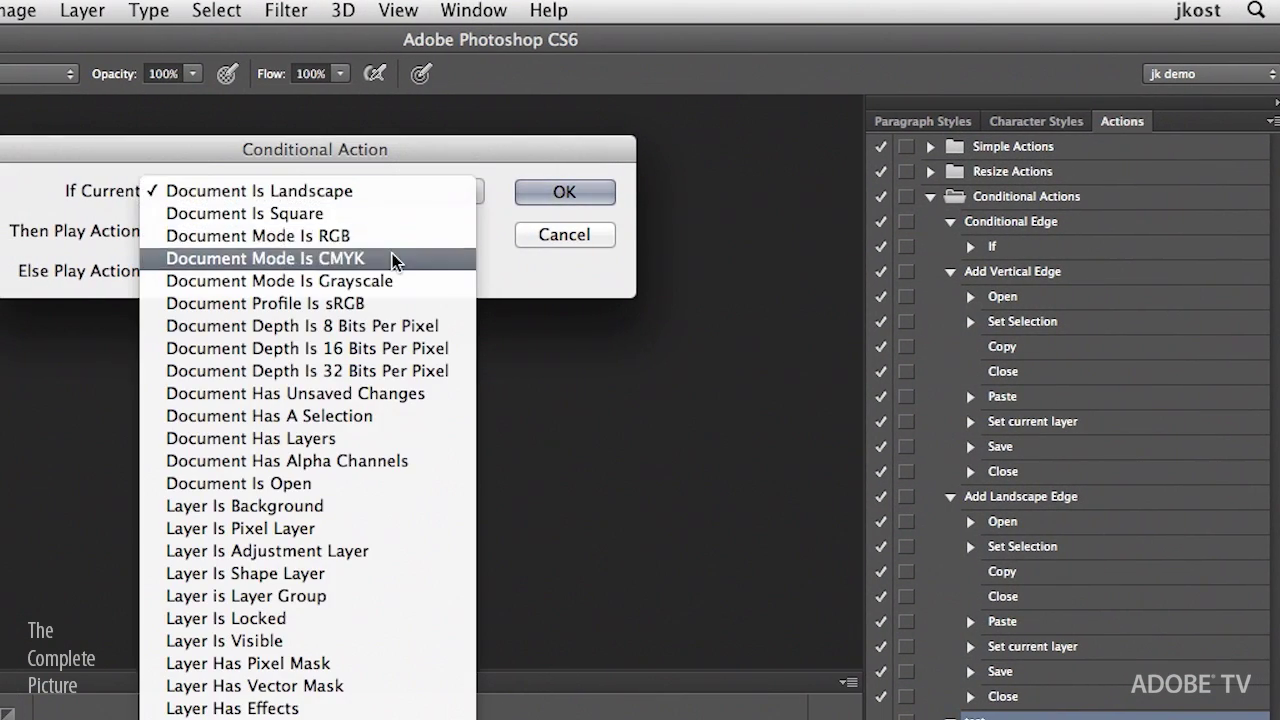
pyautogui.click(495, 255)
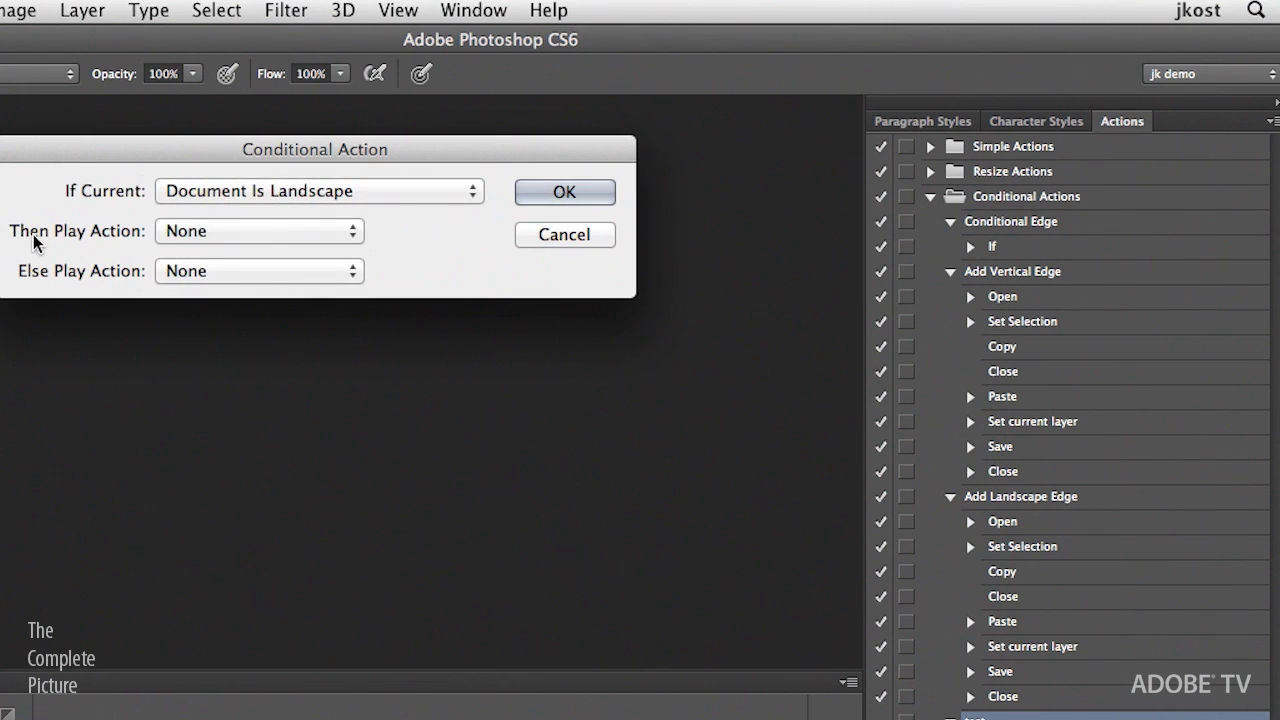
# Make the conditional play Add Landscape Edge when landscape, otherwise Add Vertical Edge.
pyautogui.click(287, 238)
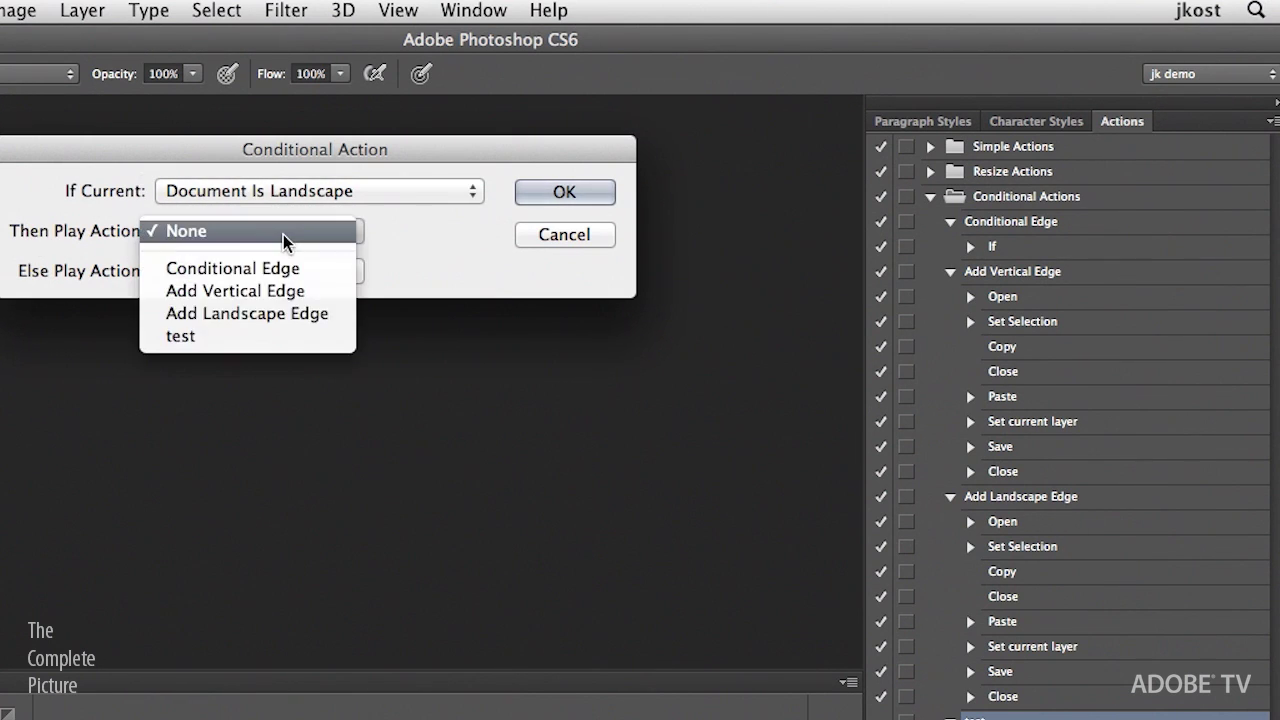
pyautogui.click(293, 318)
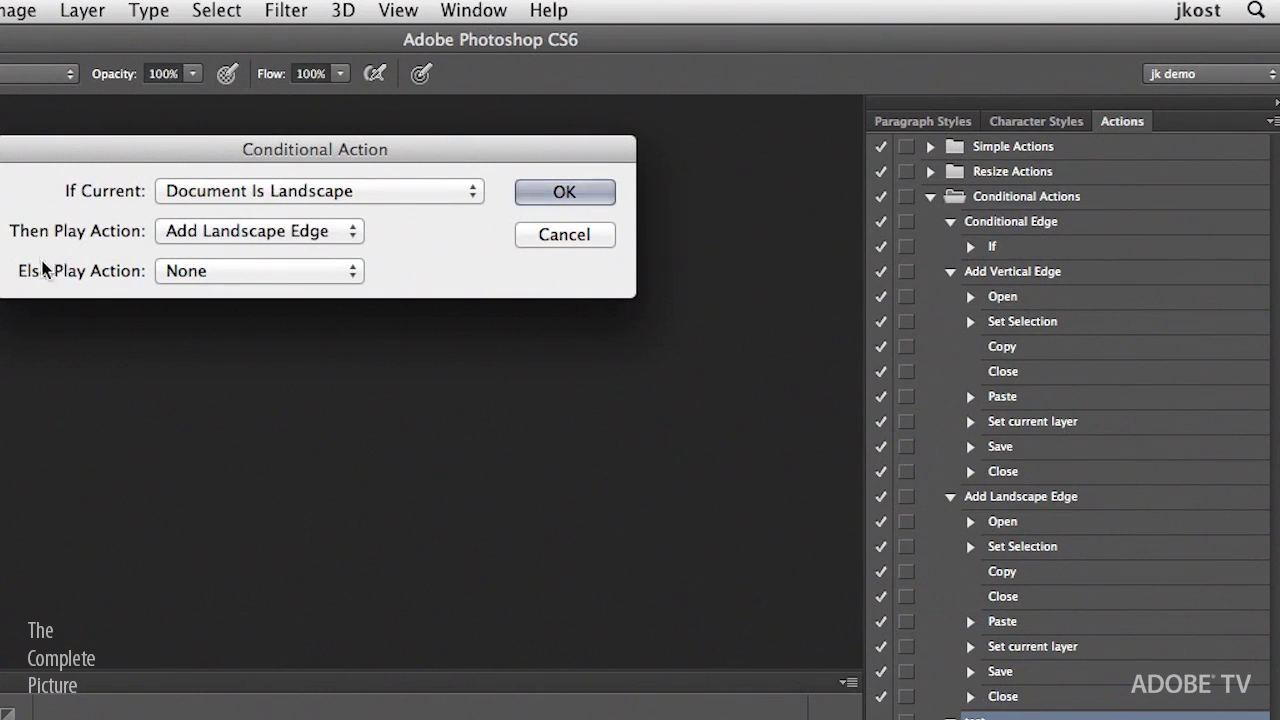
pyautogui.click(229, 274)
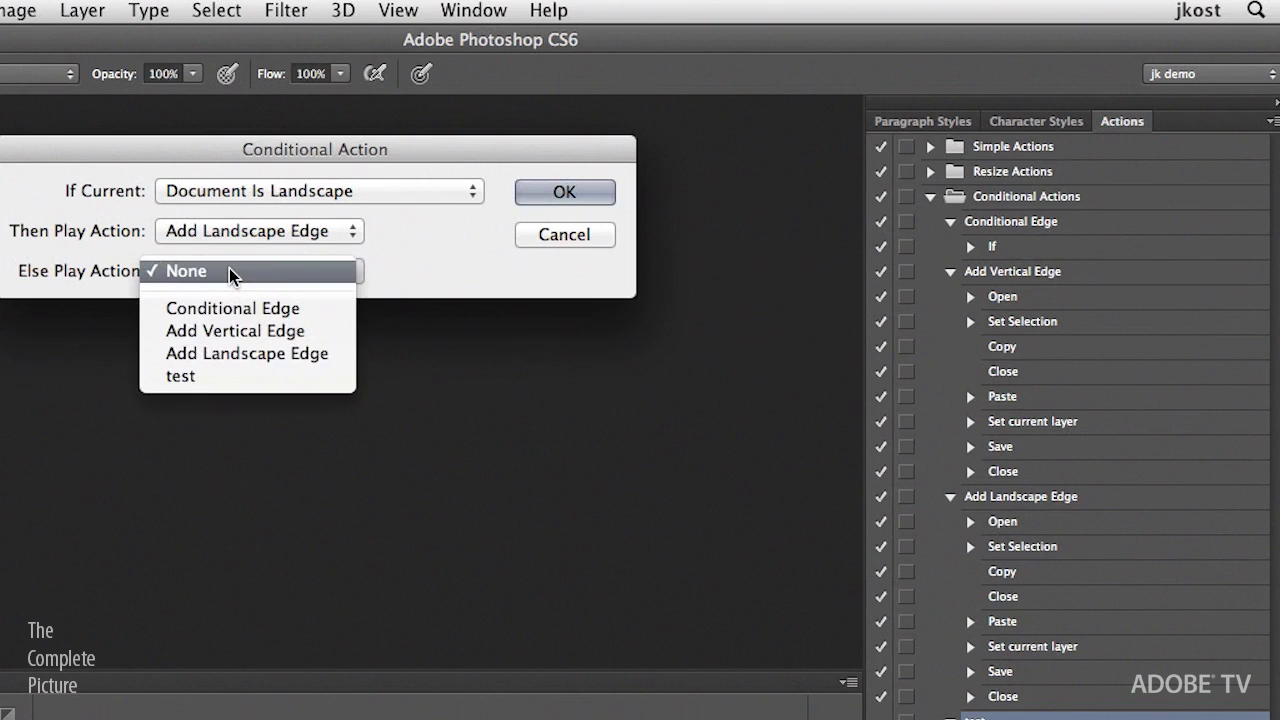
pyautogui.click(236, 331)
pyautogui.click(546, 193)
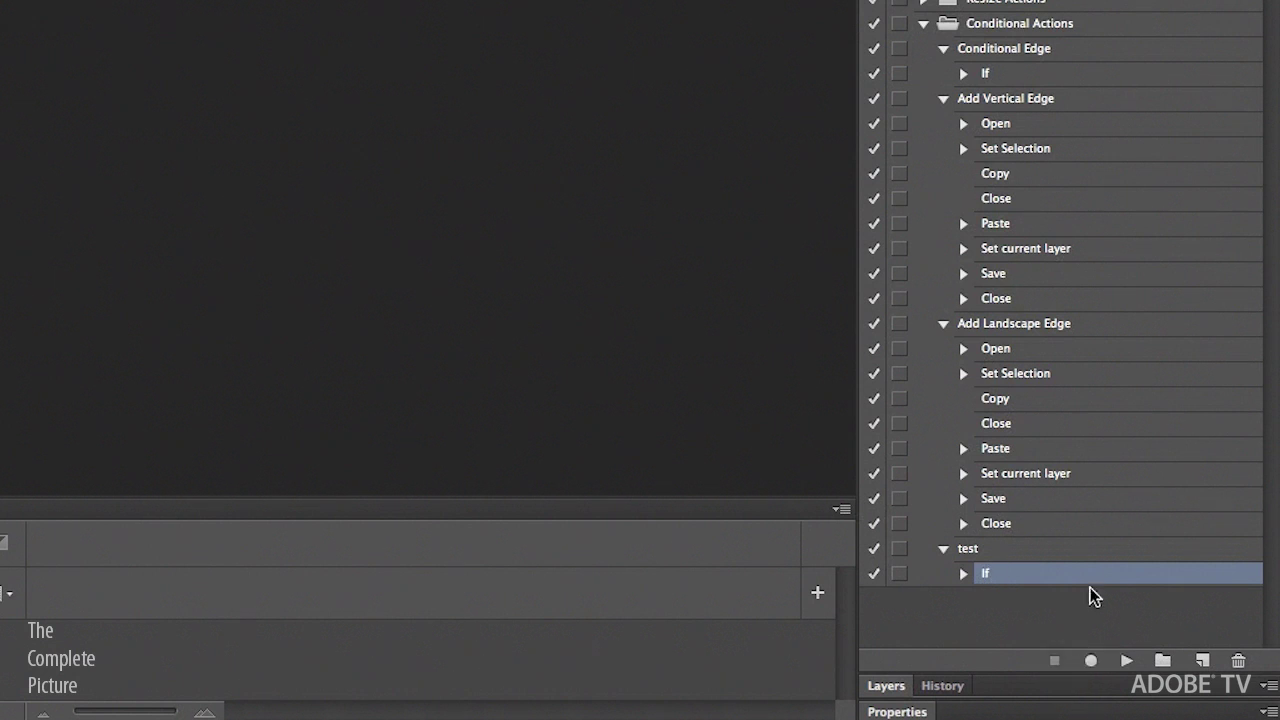
# Delete the test action and expand Conditional Edge to show its If step.
pyautogui.moveTo(1128, 549); pyautogui.dragTo(1238, 658)
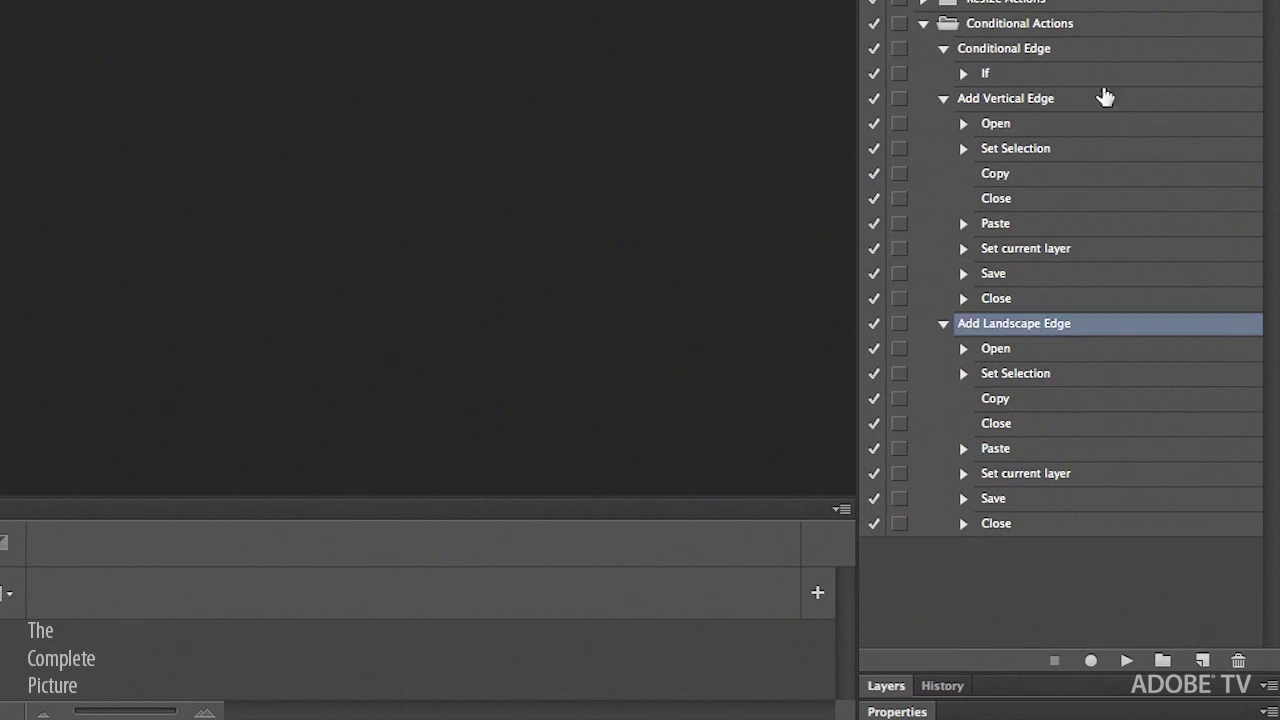
pyautogui.click(965, 74)
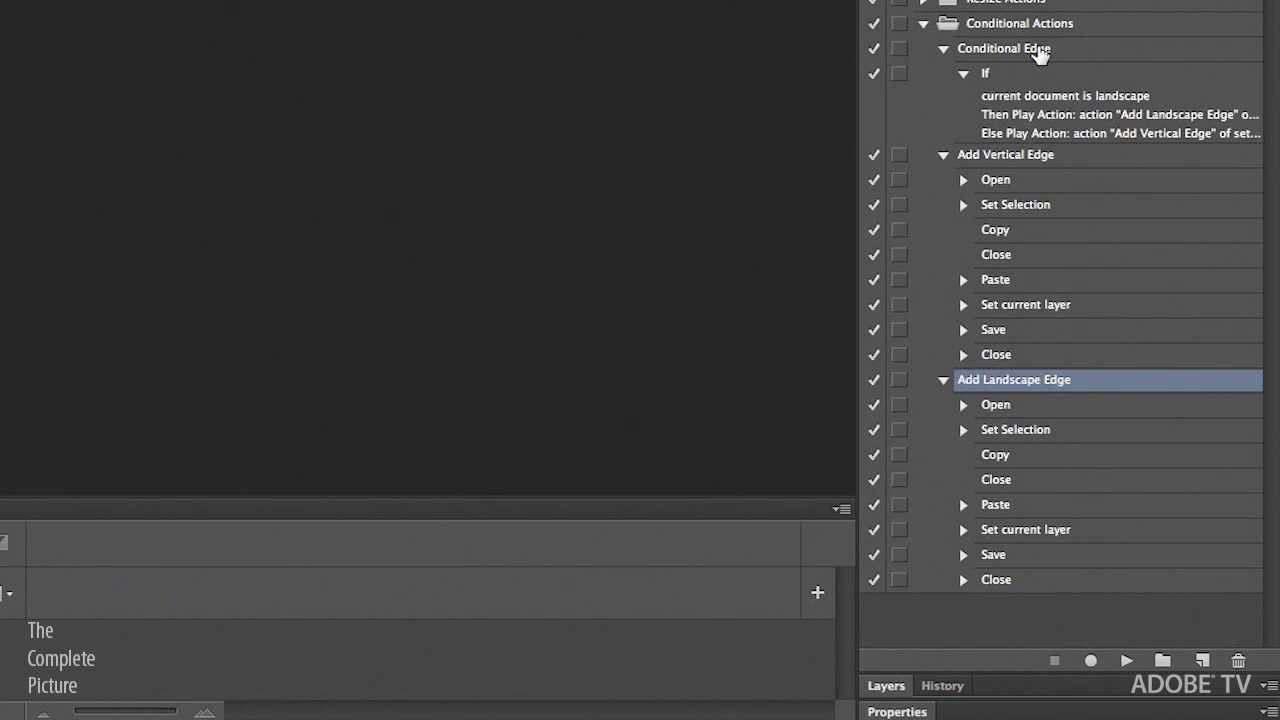
pyautogui.click(1040, 55)
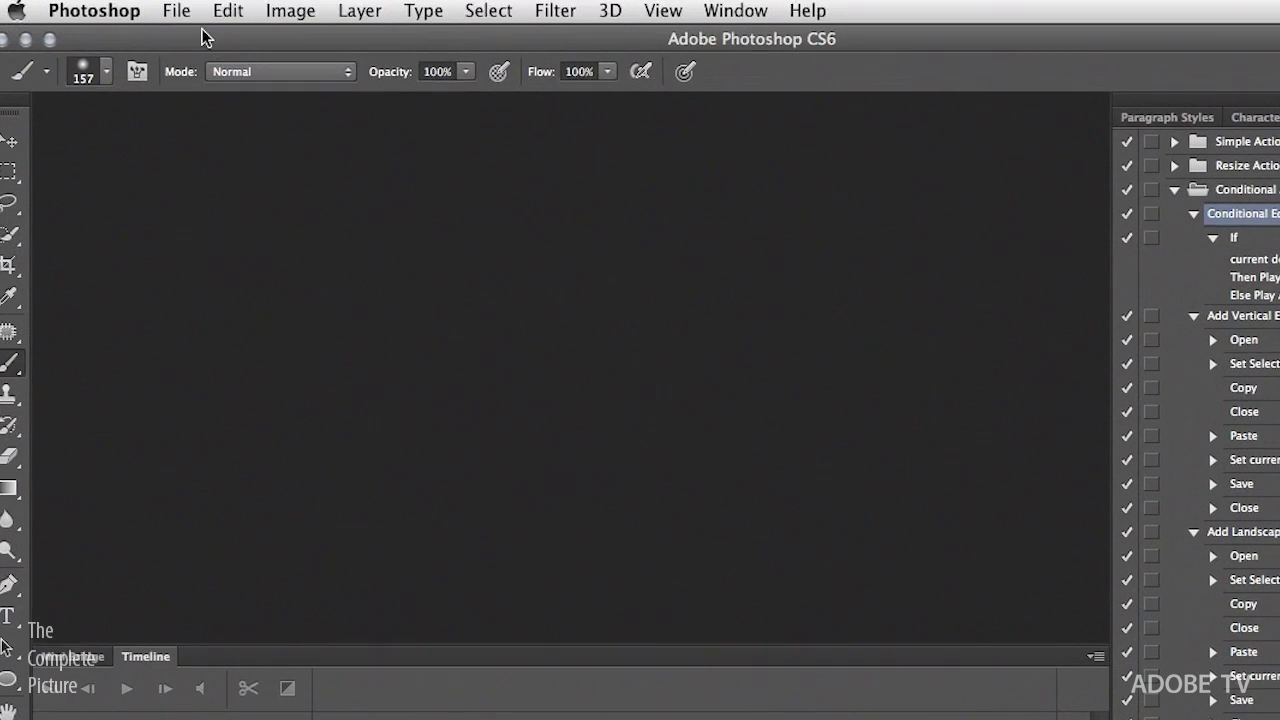
pyautogui.click(182, 14)
# Set the Batch dialog to play Conditional Edge on the Exported 4x6@300 source folder.
pyautogui.moveTo(228, 505)
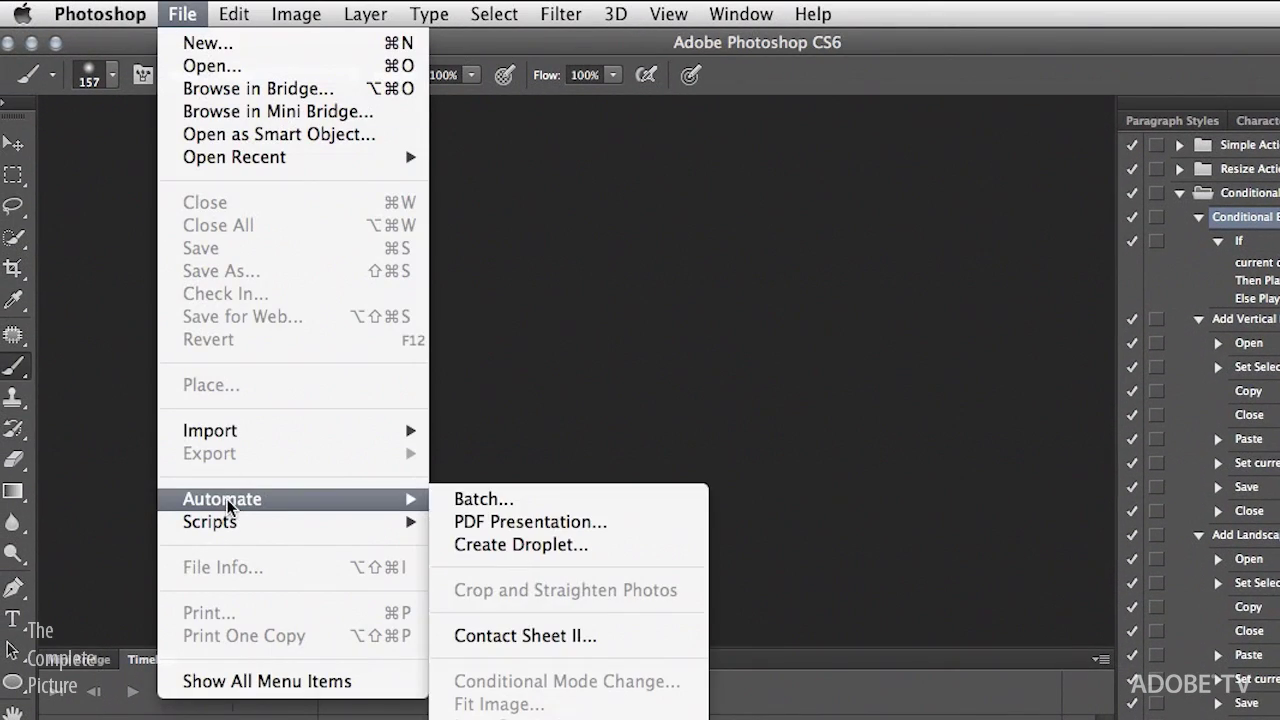
pyautogui.click(523, 500)
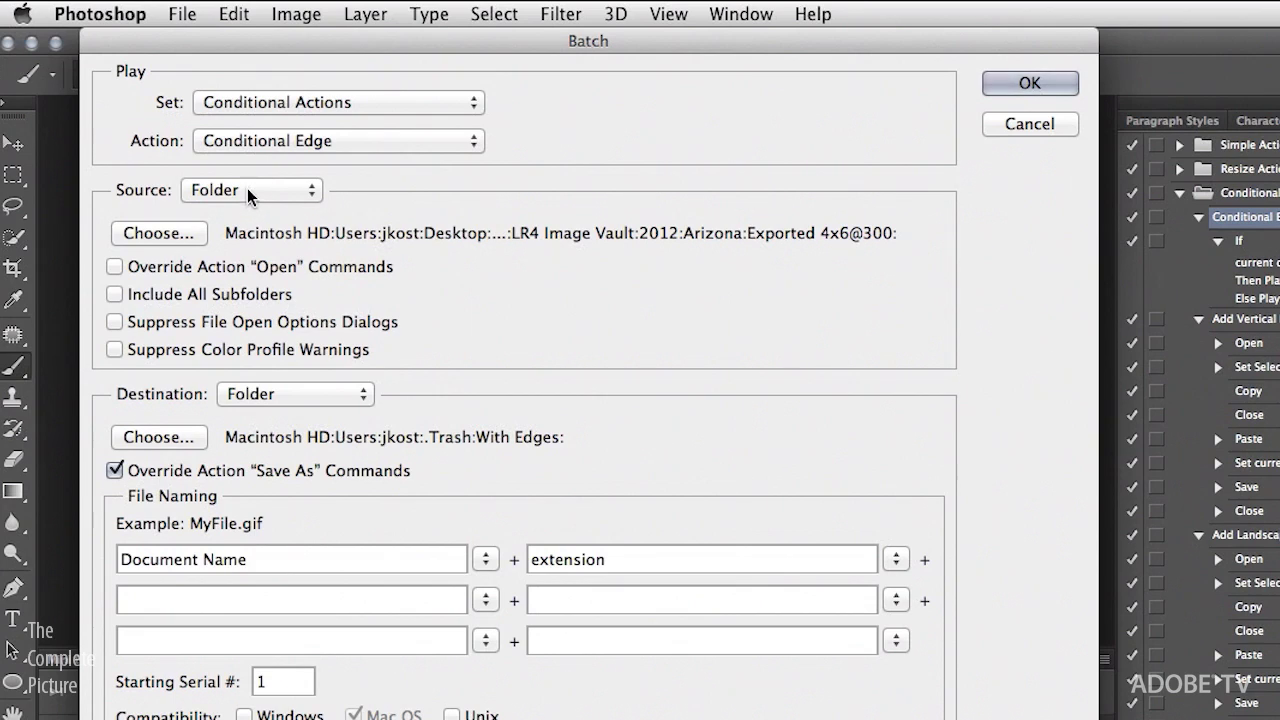
pyautogui.click(172, 235)
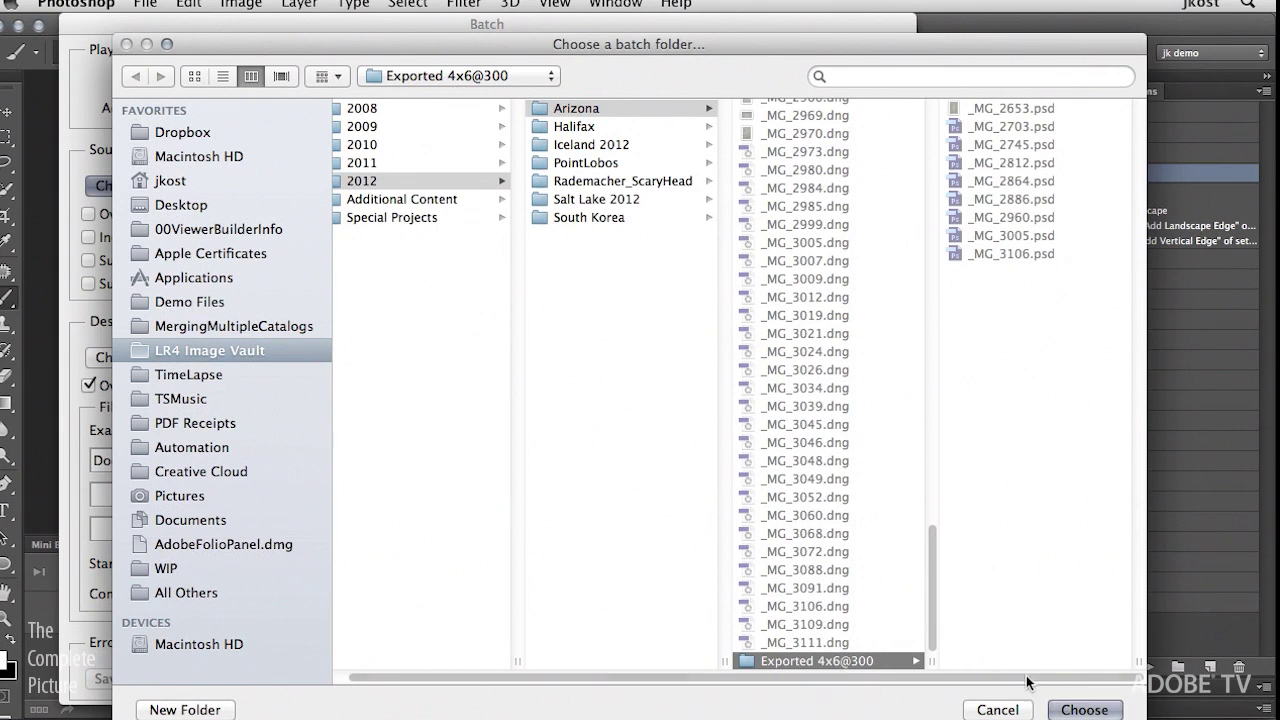
pyautogui.click(1083, 709)
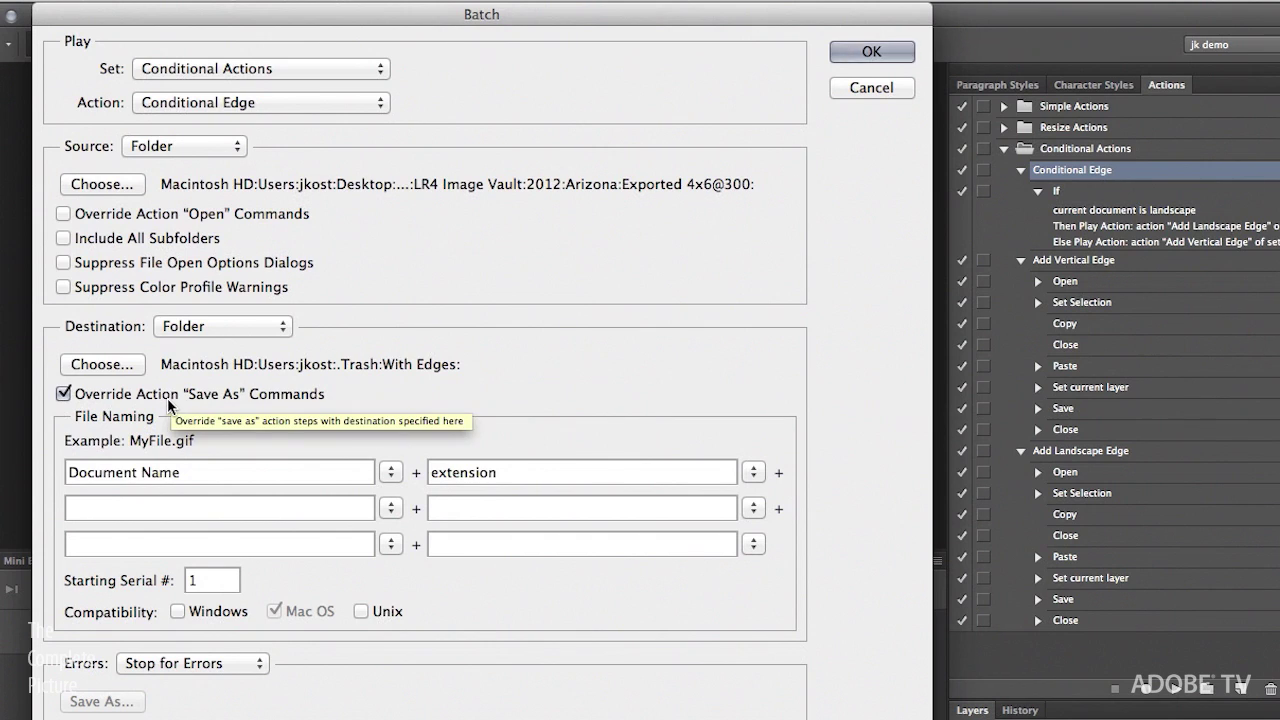
pyautogui.click(113, 368)
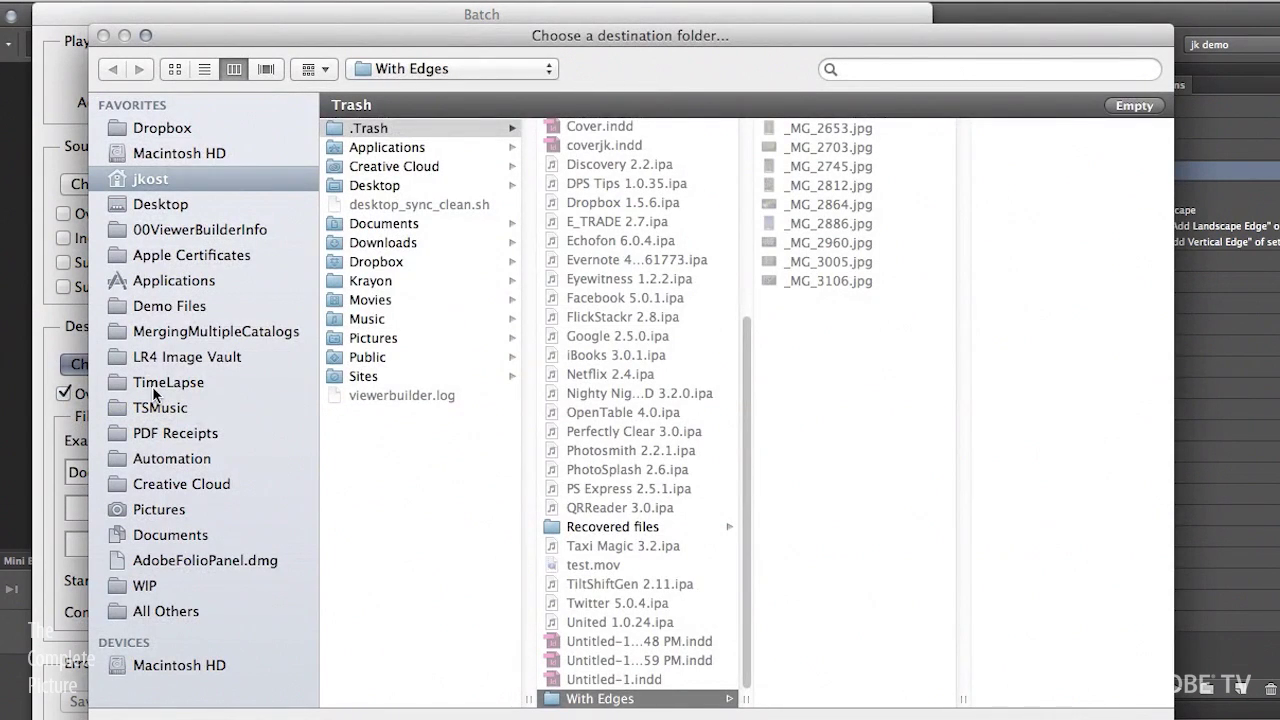
# Create a 'With Edges' folder on the Desktop as the destination and run the batch.
pyautogui.click(209, 210)
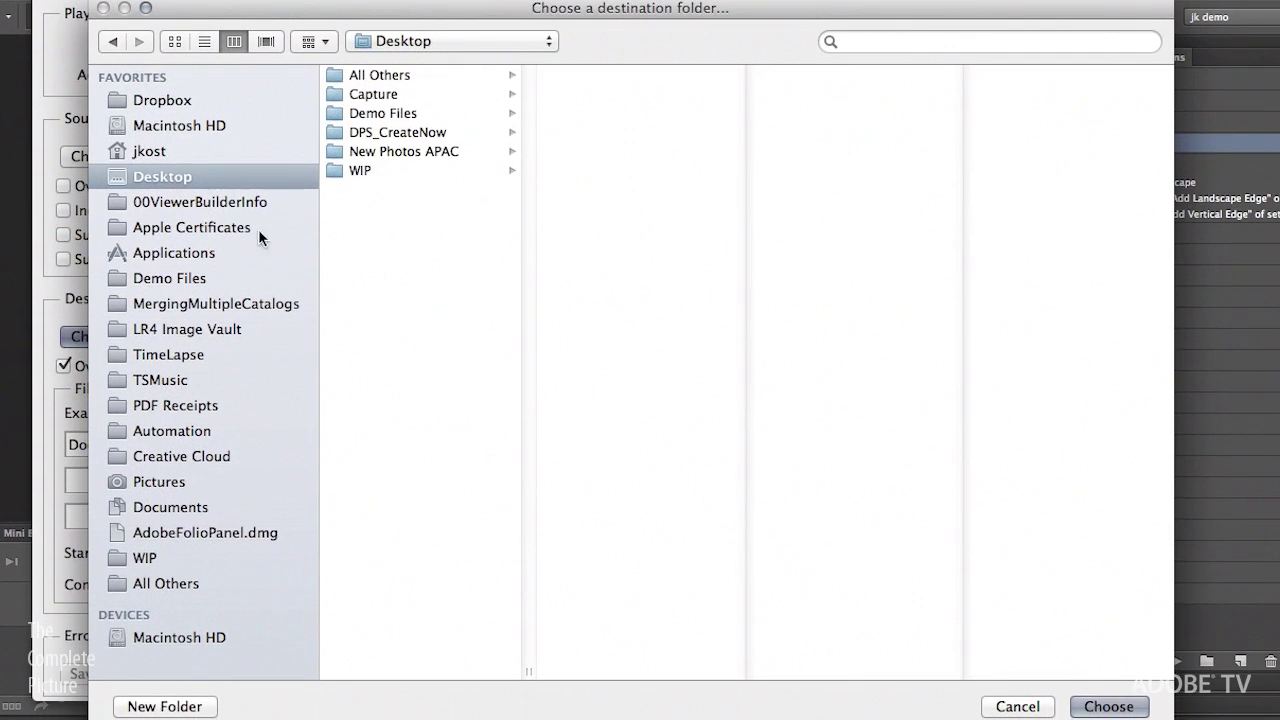
pyautogui.click(152, 706)
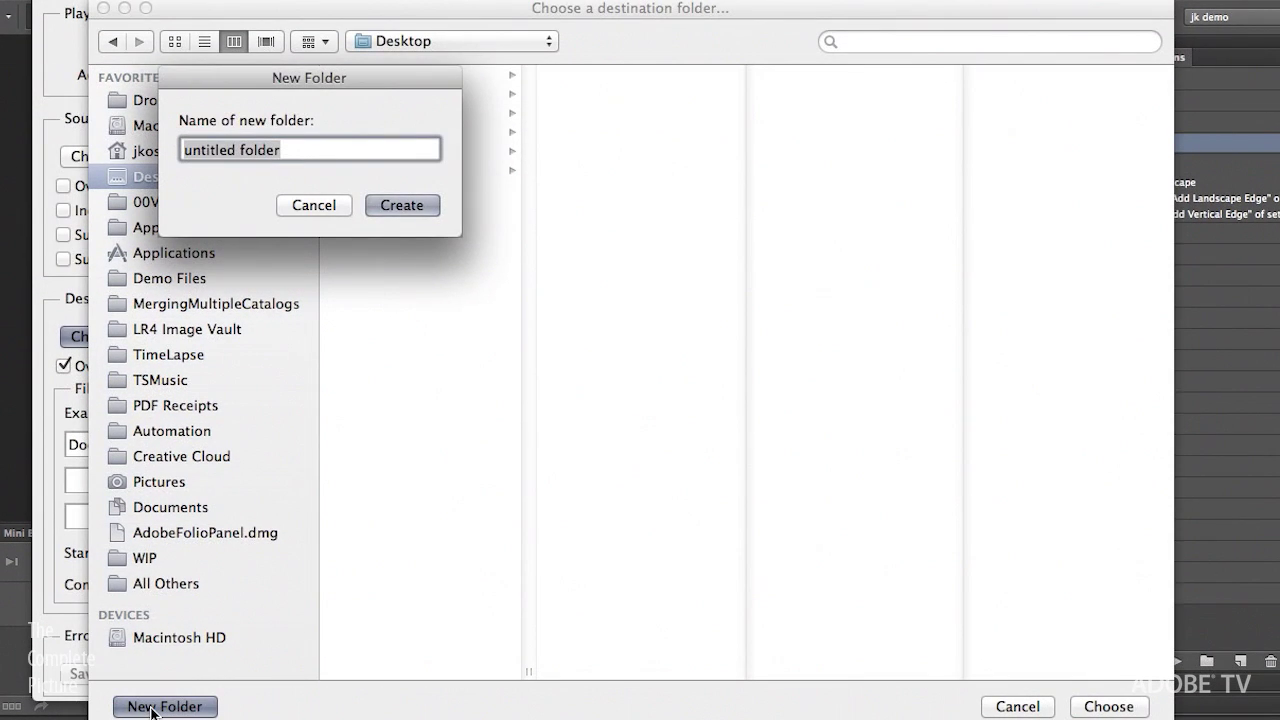
pyautogui.write('W')
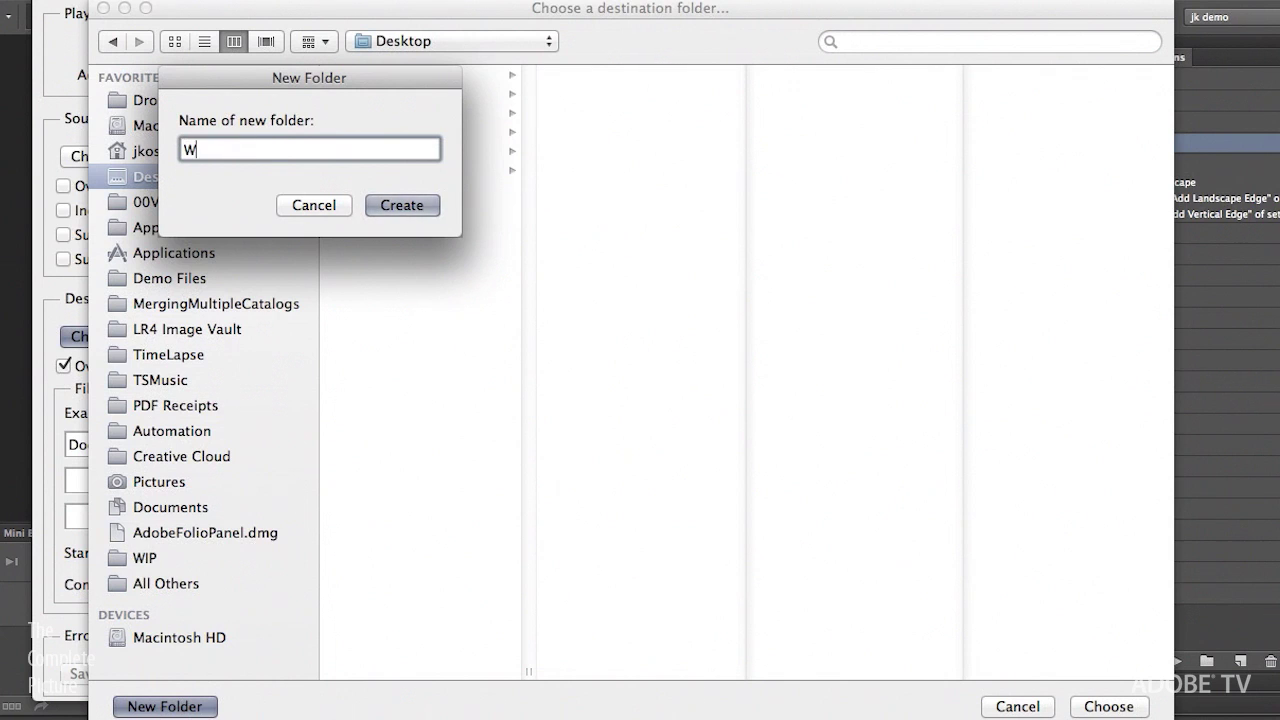
pyautogui.write('ith Edges')
pyautogui.click(400, 205)
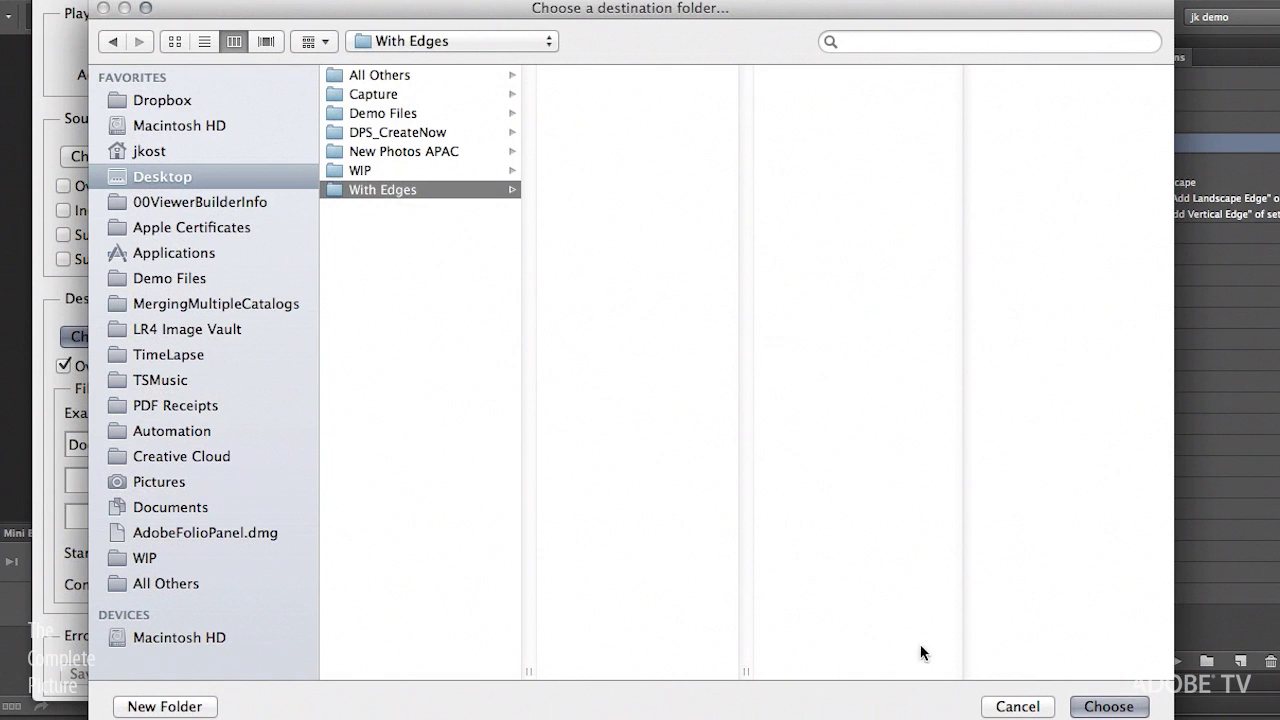
pyautogui.click(1107, 706)
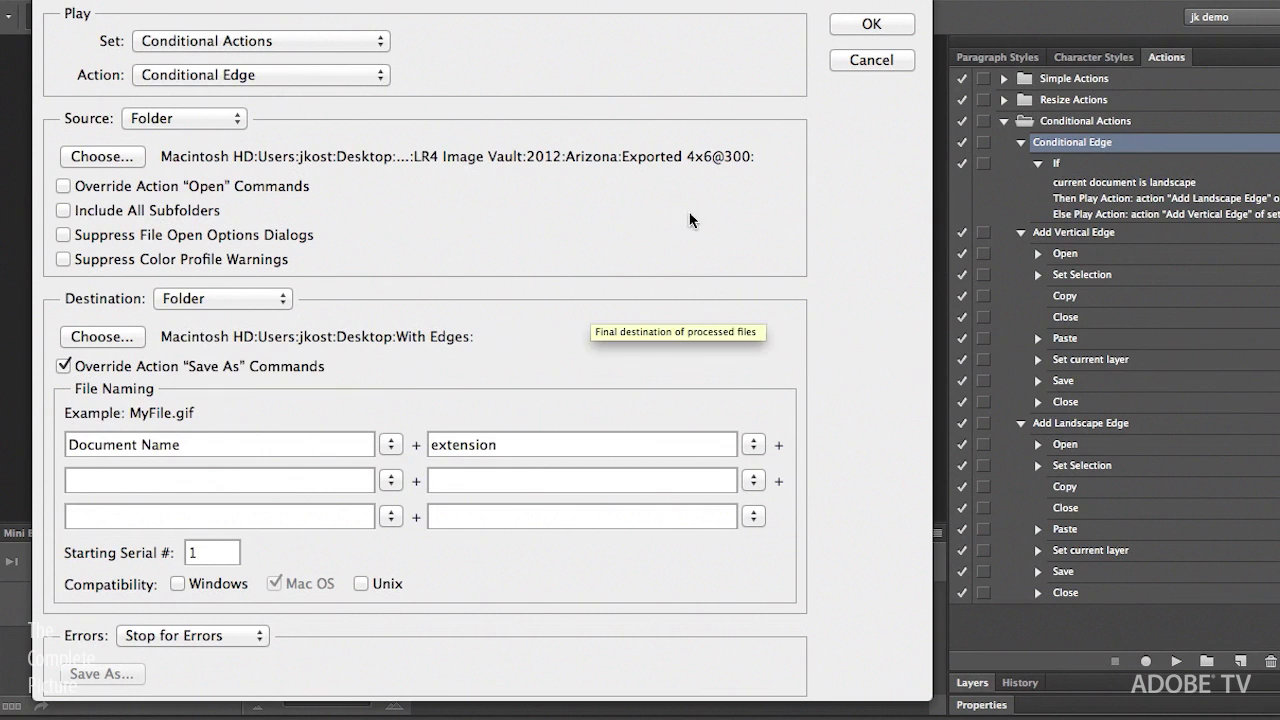
pyautogui.click(870, 27)
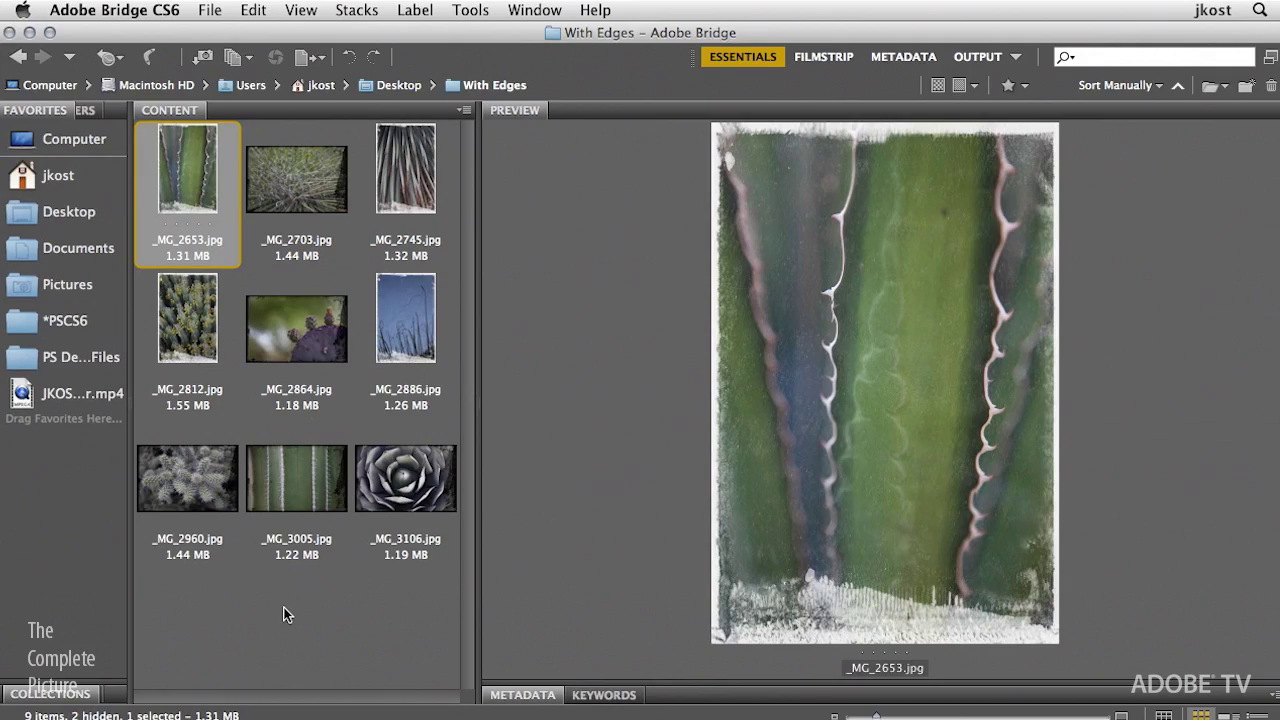
# Step through _MG_2703, _MG_2745, _MG_2812, _MG_2864 and _MG_2886 previews in With Edges.
pyautogui.press('Right')
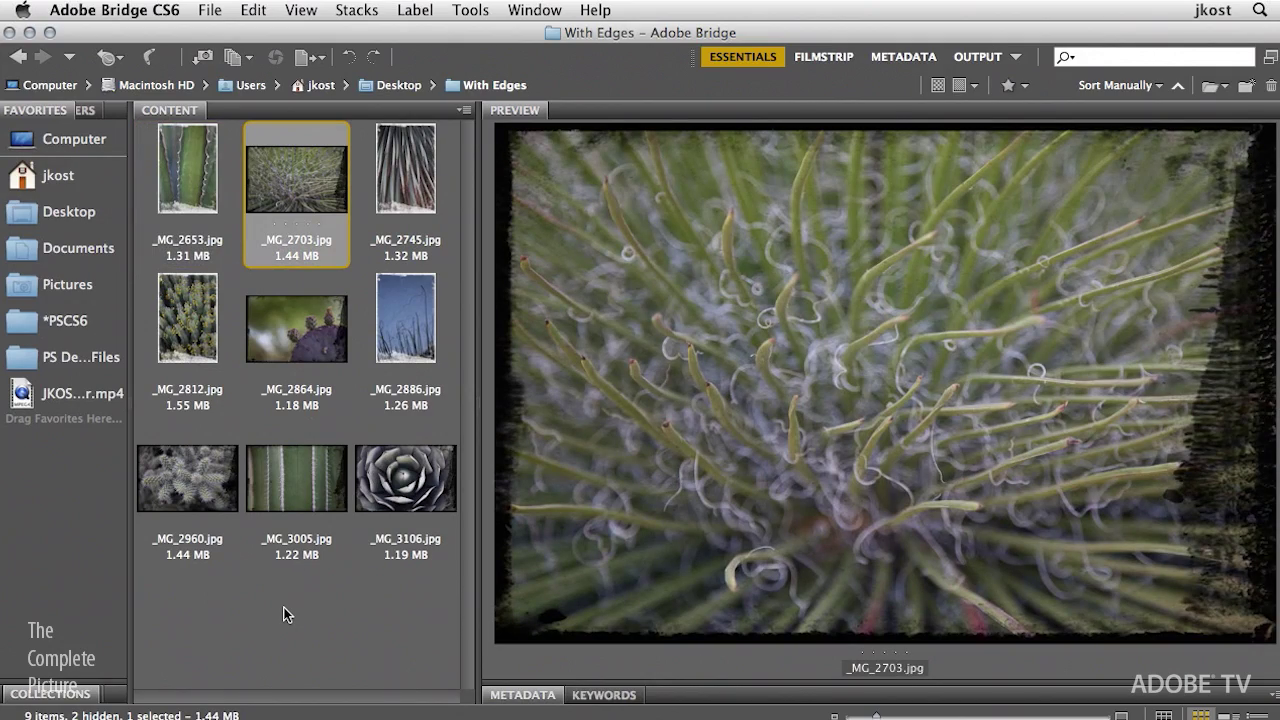
pyautogui.press('Right')
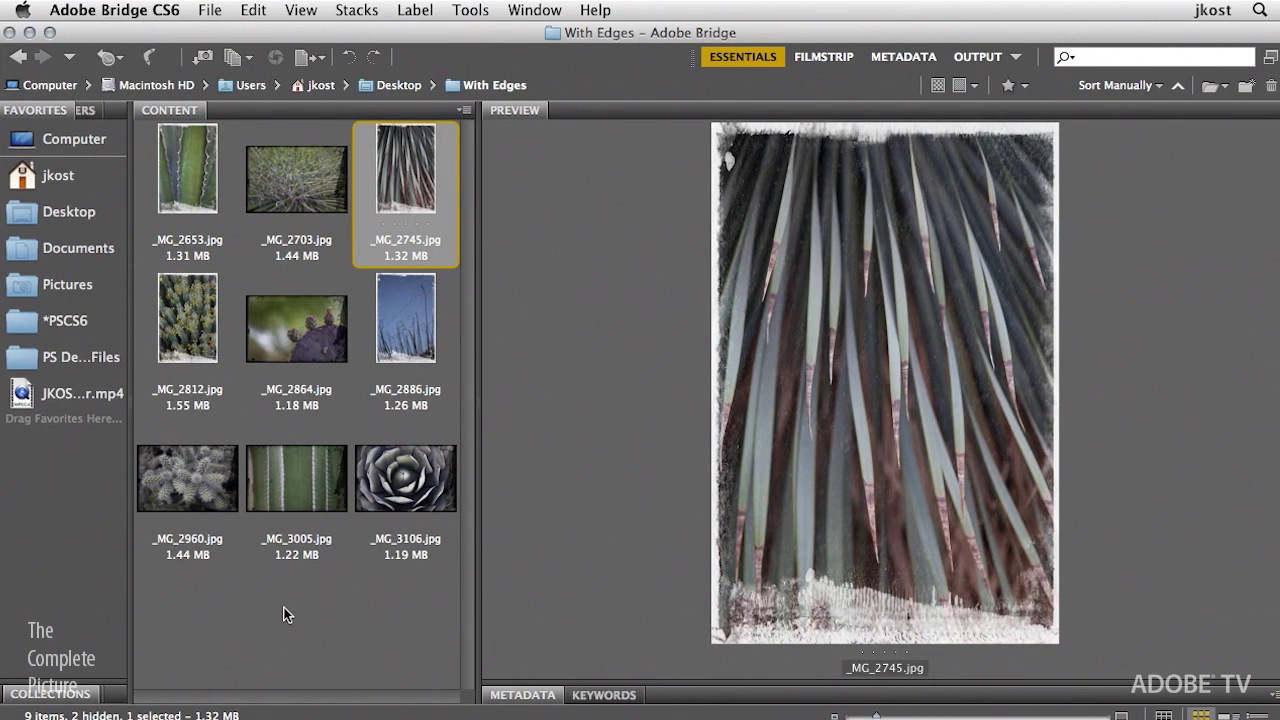
pyautogui.press('Right')
pyautogui.press('Right')
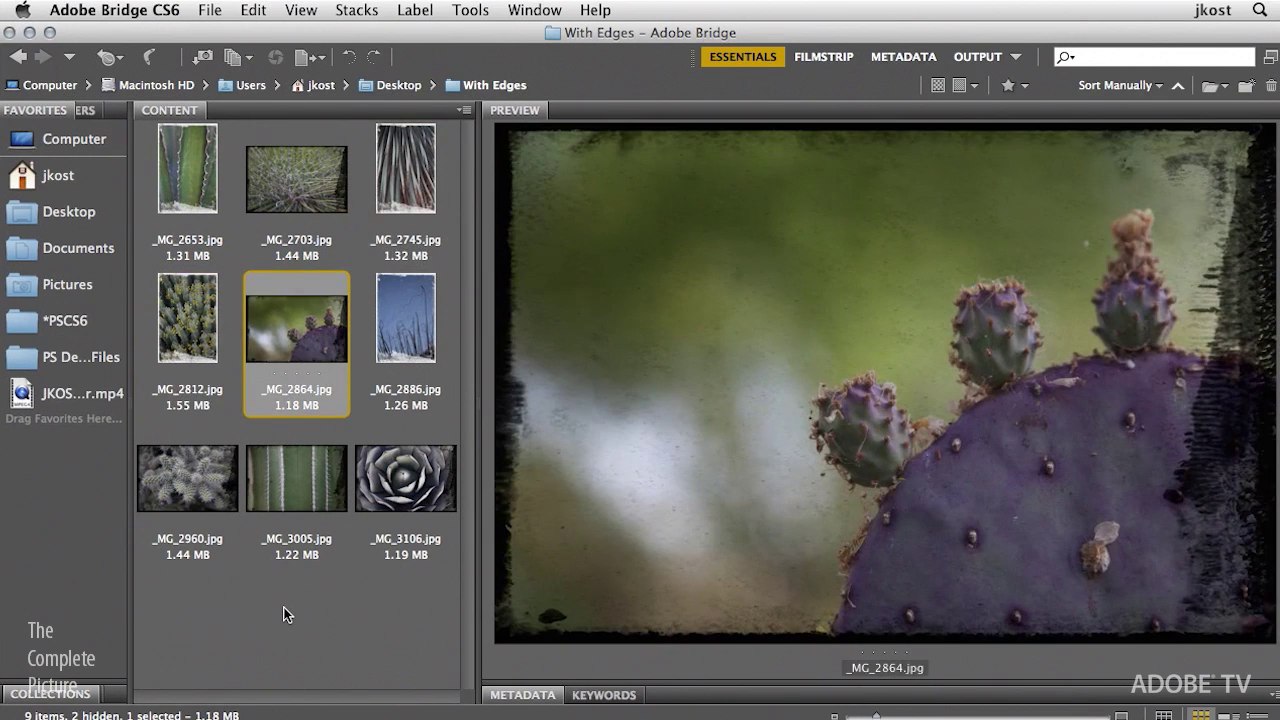
pyautogui.press('Right')
pyautogui.press('Right')
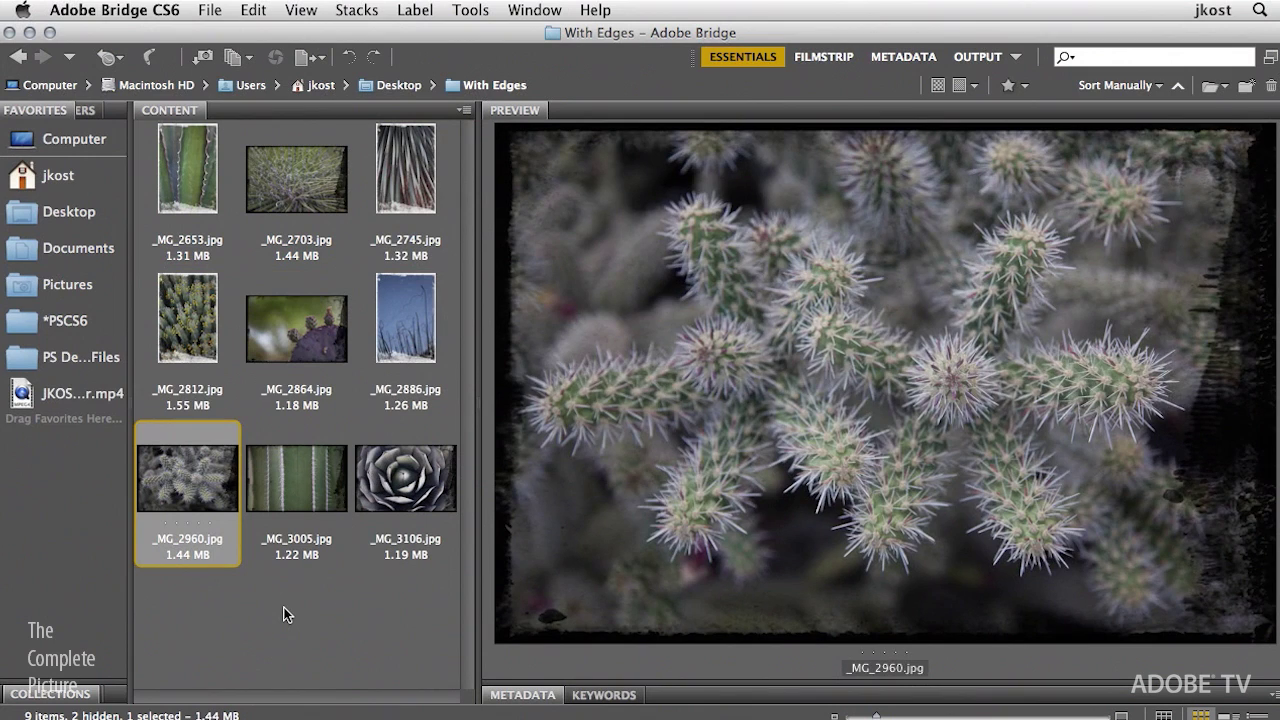
pyautogui.press('Right')
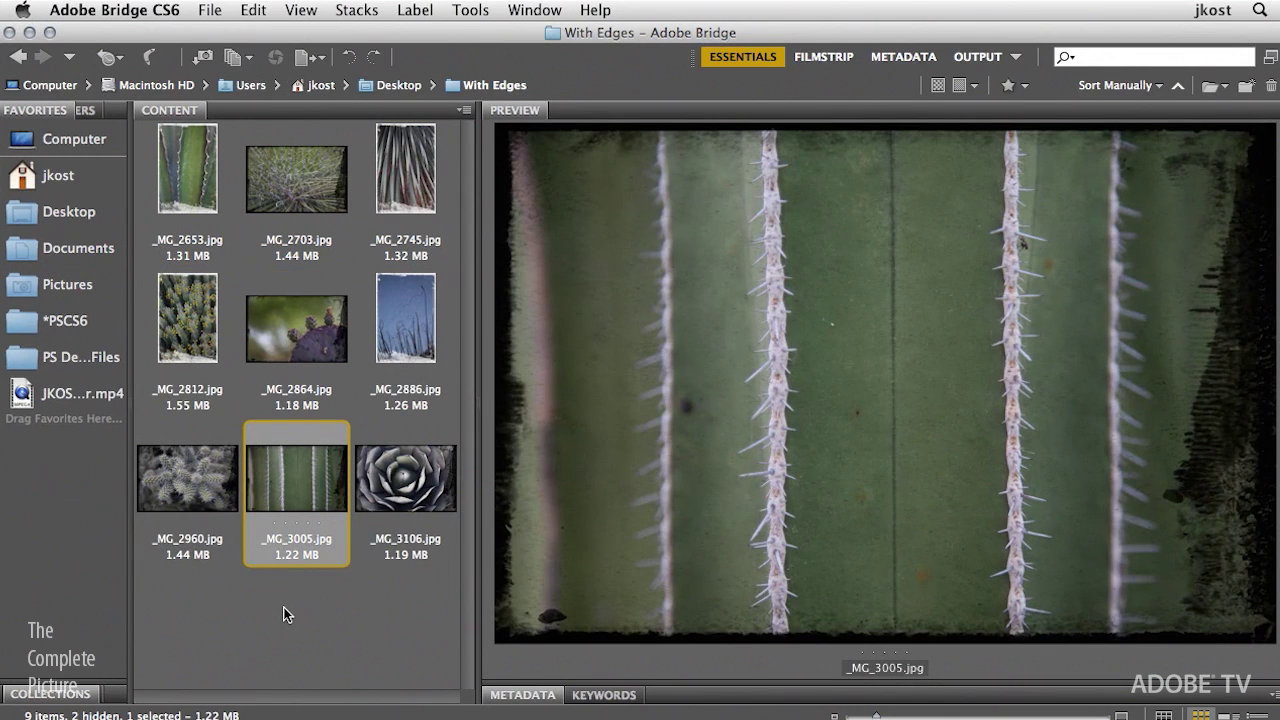